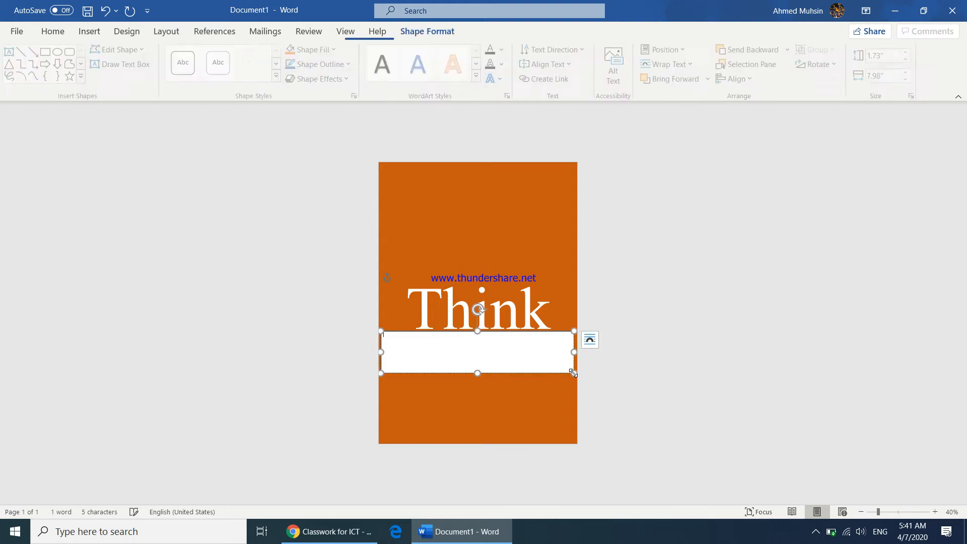
Step: Set the empty text box under Think to No Fill and No Outline
{"action": "left_click", "coordinate": [436, 397]}
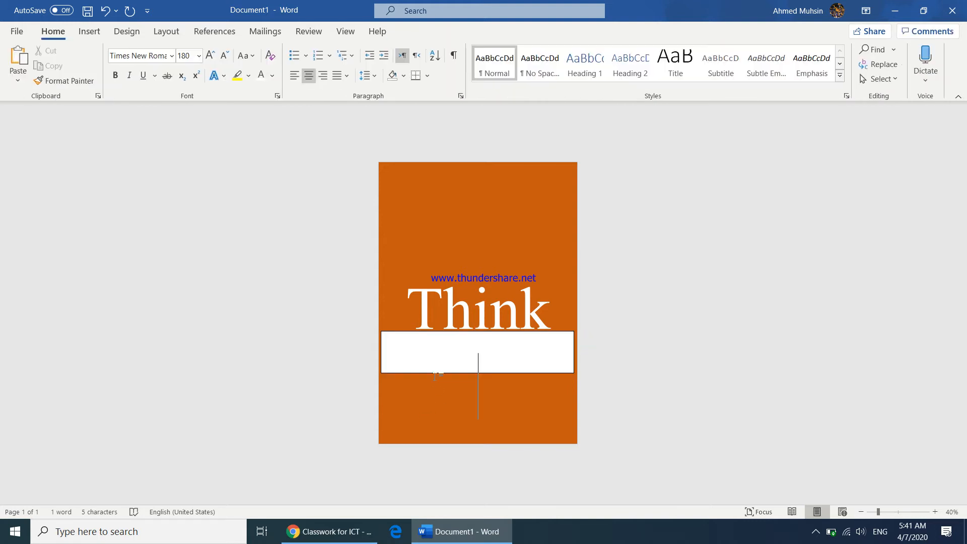
{"action": "left_click", "coordinate": [440, 362]}
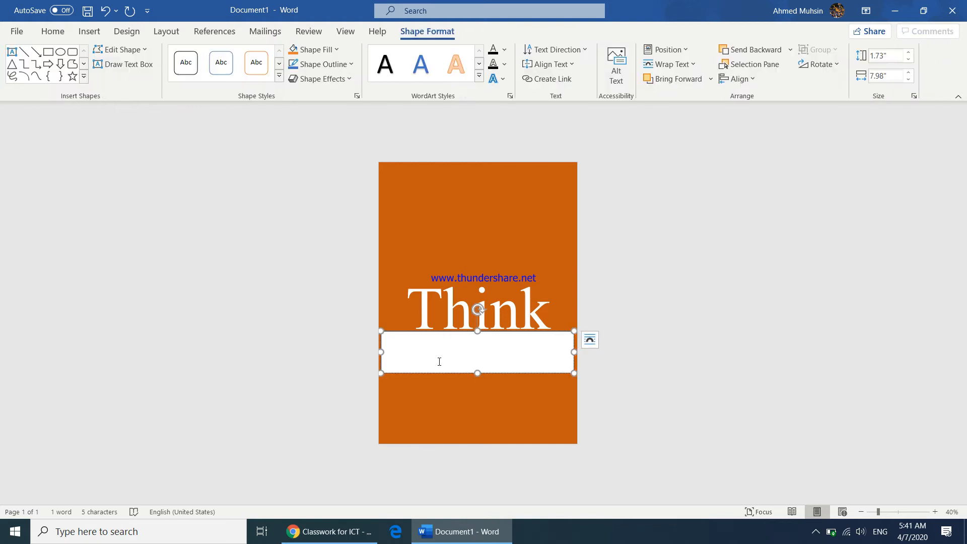
{"action": "left_click", "coordinate": [439, 389]}
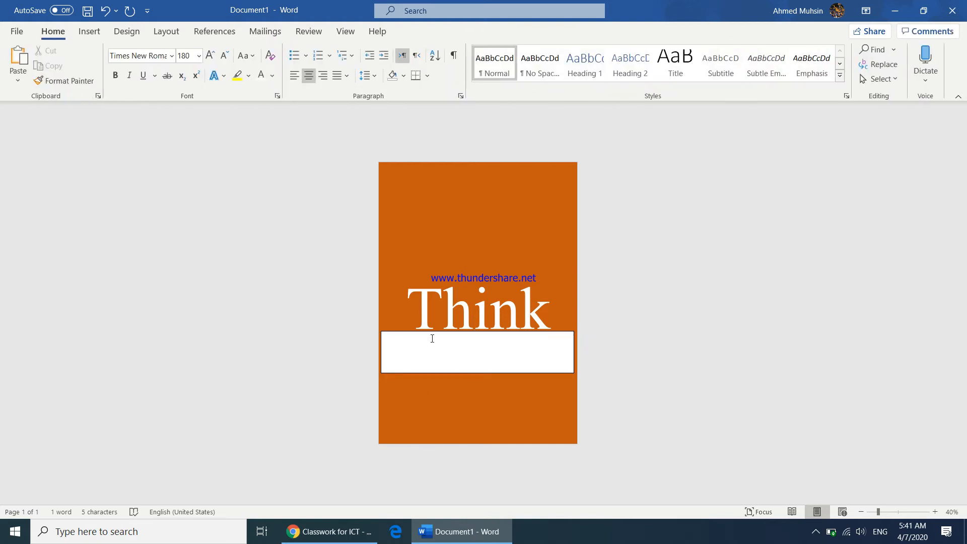
{"action": "left_click", "coordinate": [433, 373]}
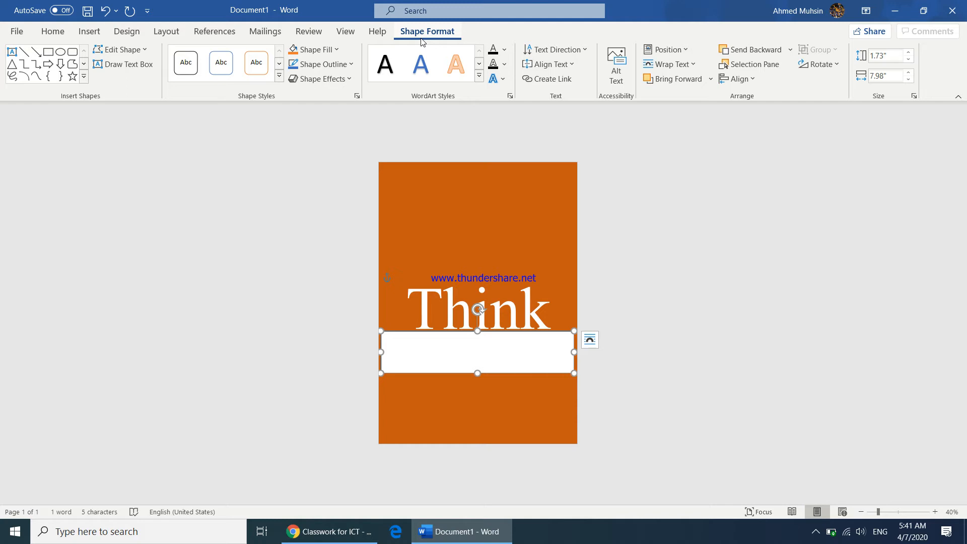
{"action": "left_click", "coordinate": [327, 52]}
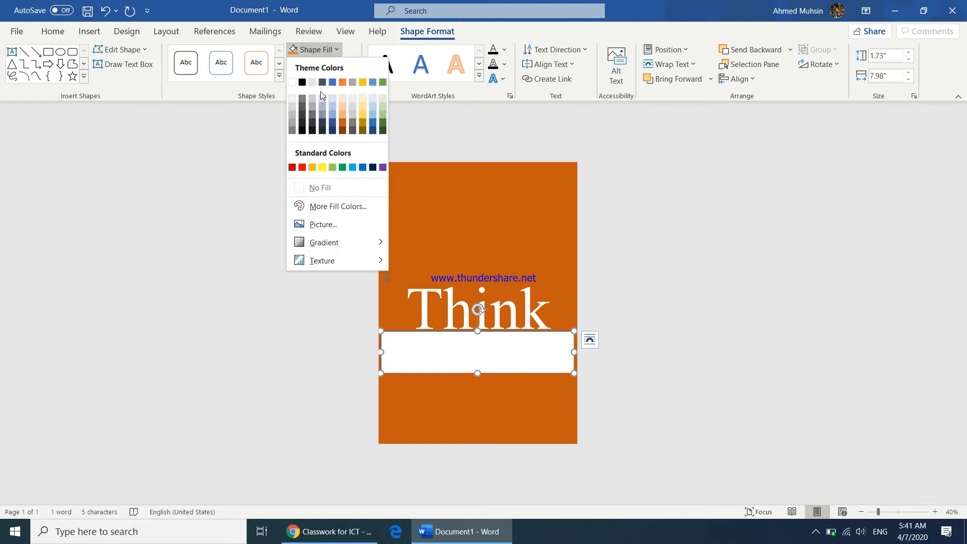
{"action": "left_click", "coordinate": [319, 186]}
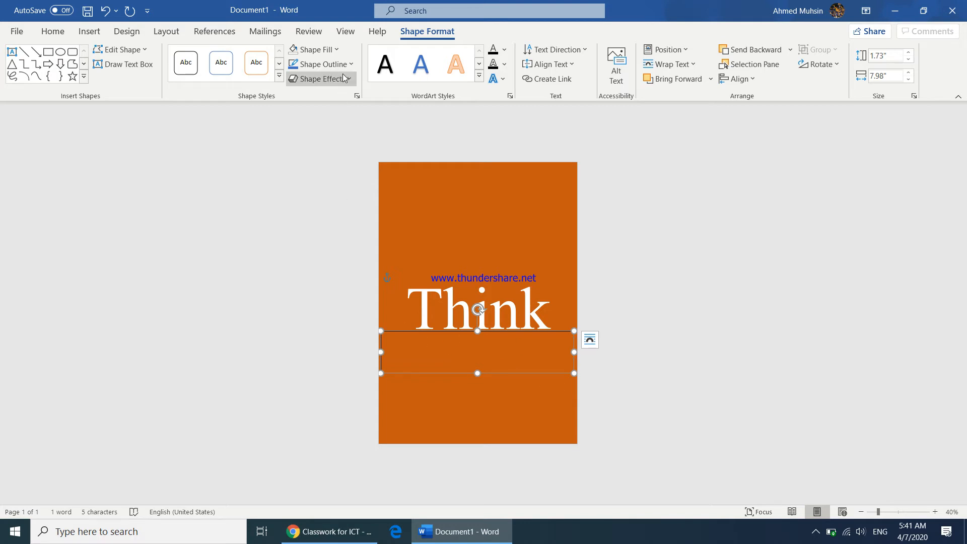
{"action": "left_click", "coordinate": [323, 64]}
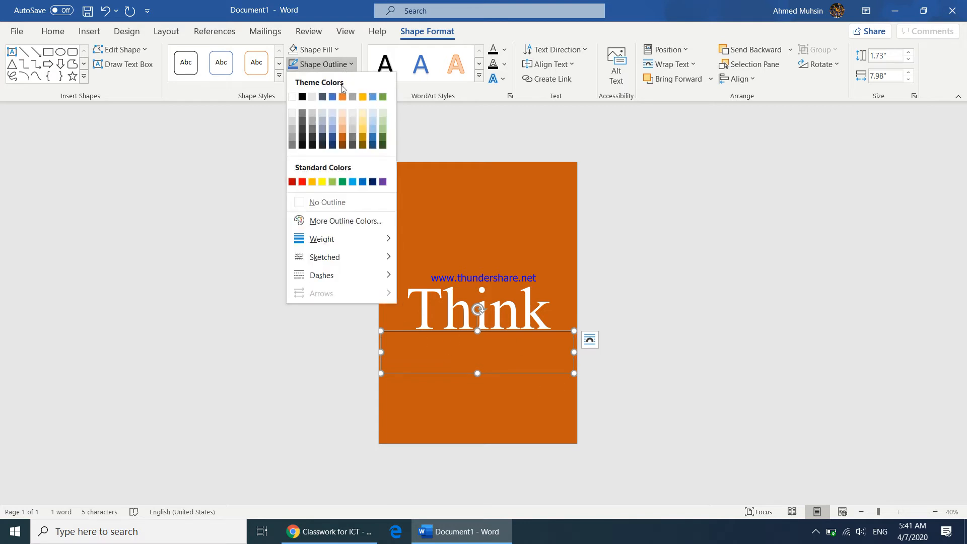
{"action": "left_click", "coordinate": [323, 204]}
{"action": "left_click", "coordinate": [464, 430]}
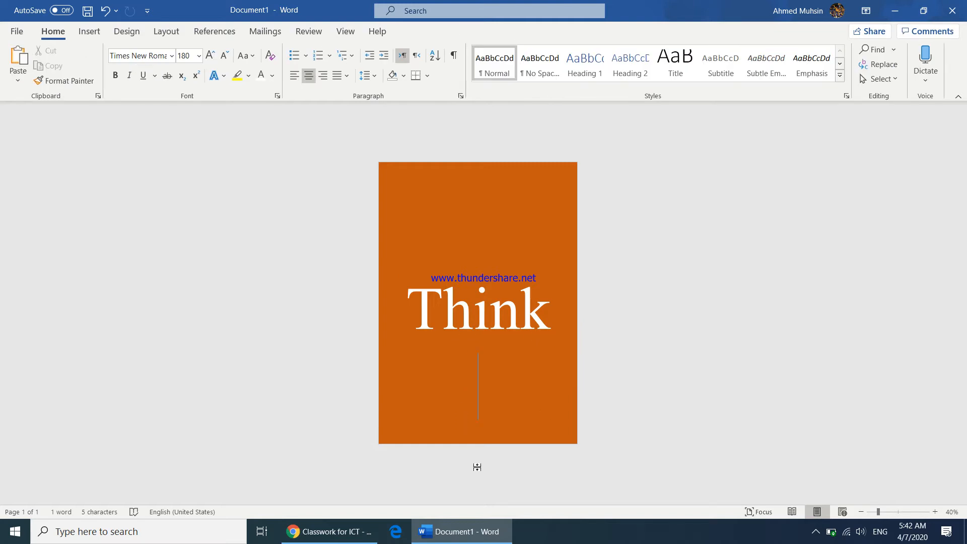
{"action": "left_click", "coordinate": [456, 339]}
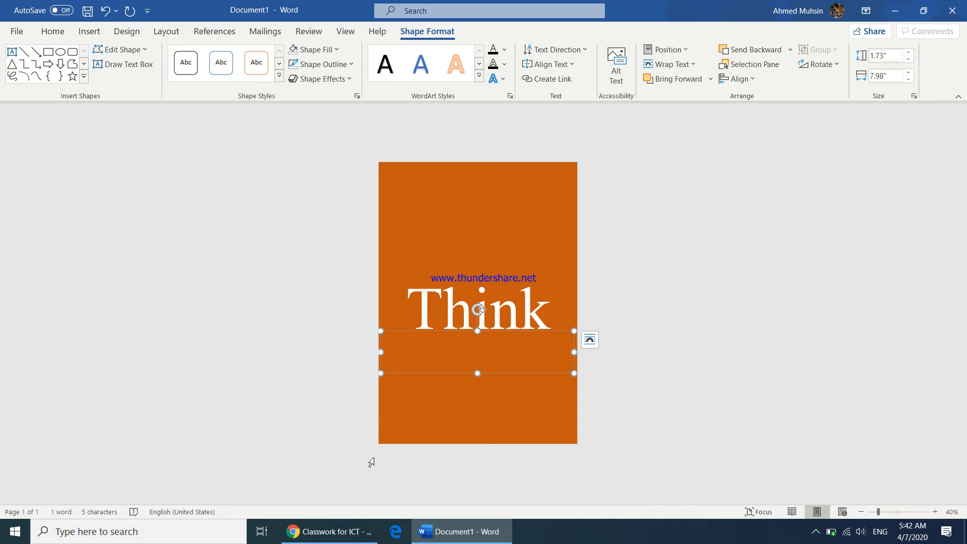
{"action": "left_click", "coordinate": [330, 532]}
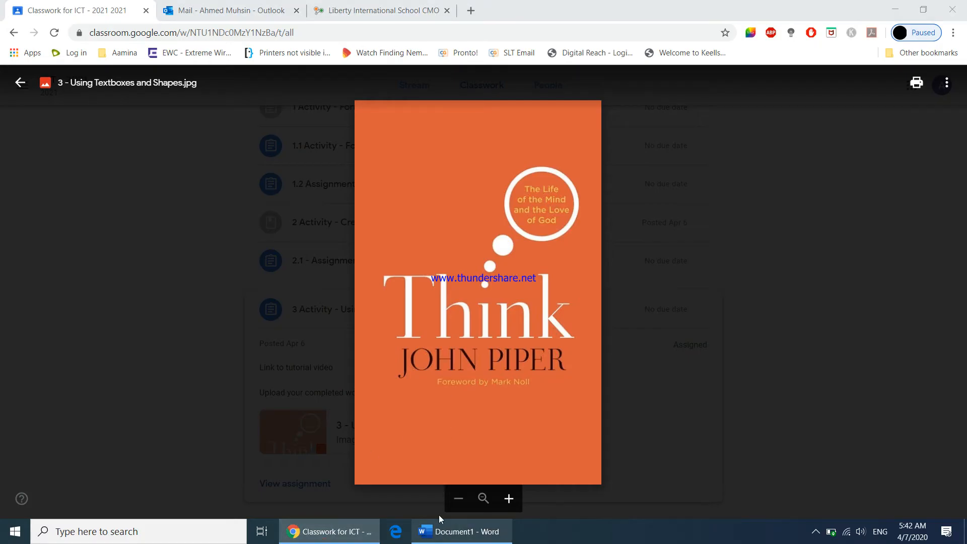
Step: Type the author's name in the box under Think, centre it and enlarge it
{"action": "left_click", "coordinate": [444, 532]}
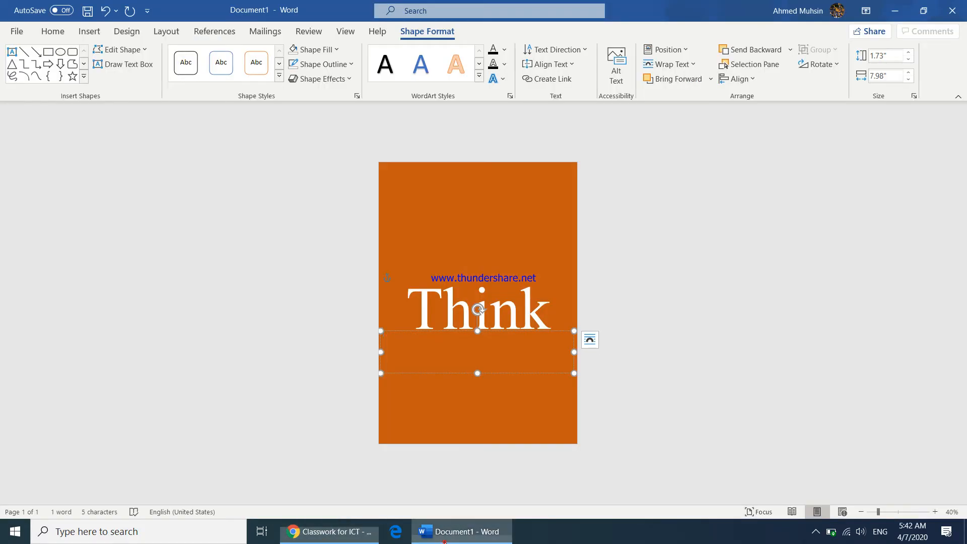
{"action": "type", "text": "S"}
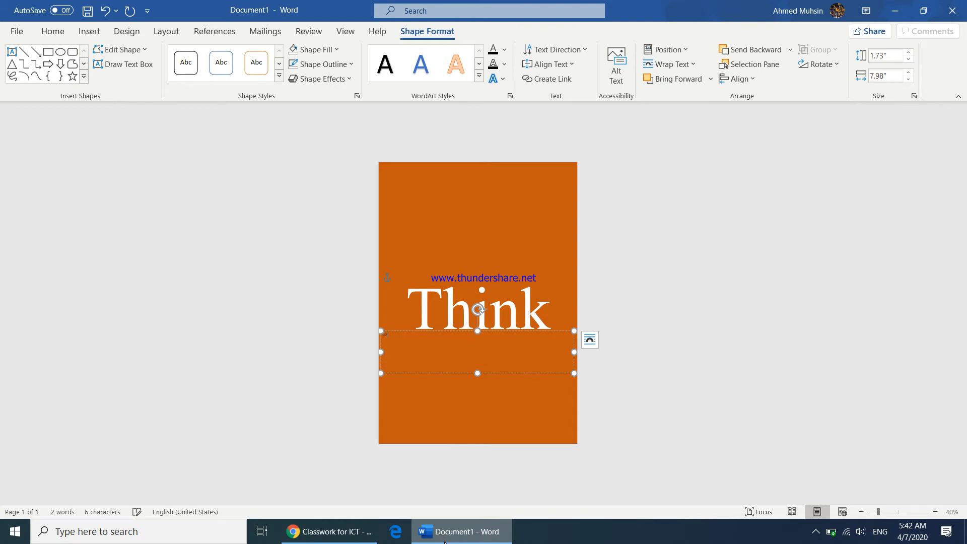
{"action": "type", "text": "OHN PIPER"}
{"action": "left_click_drag", "start_coordinate": [411, 341], "coordinate": [366, 342]}
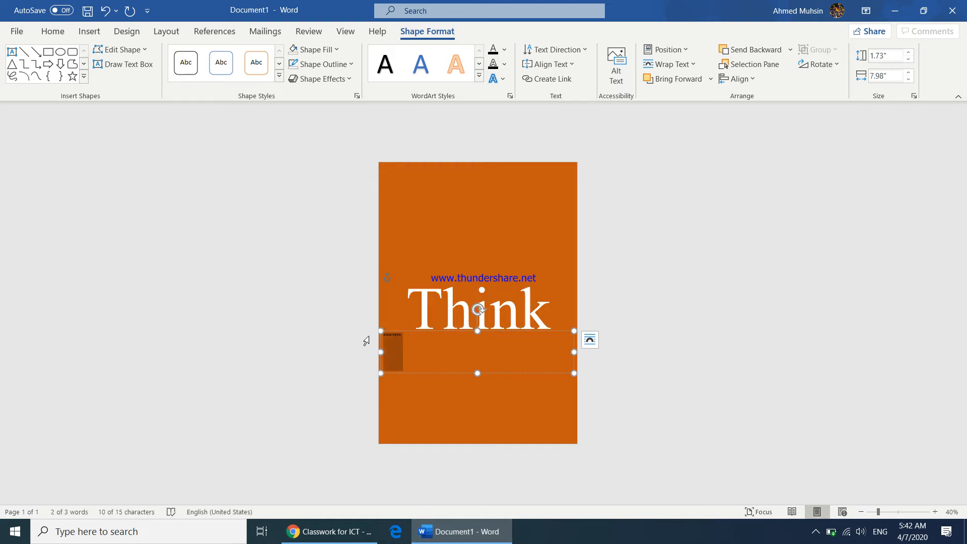
{"action": "key", "text": "ctrl+e"}
{"action": "left_click", "coordinate": [54, 32]}
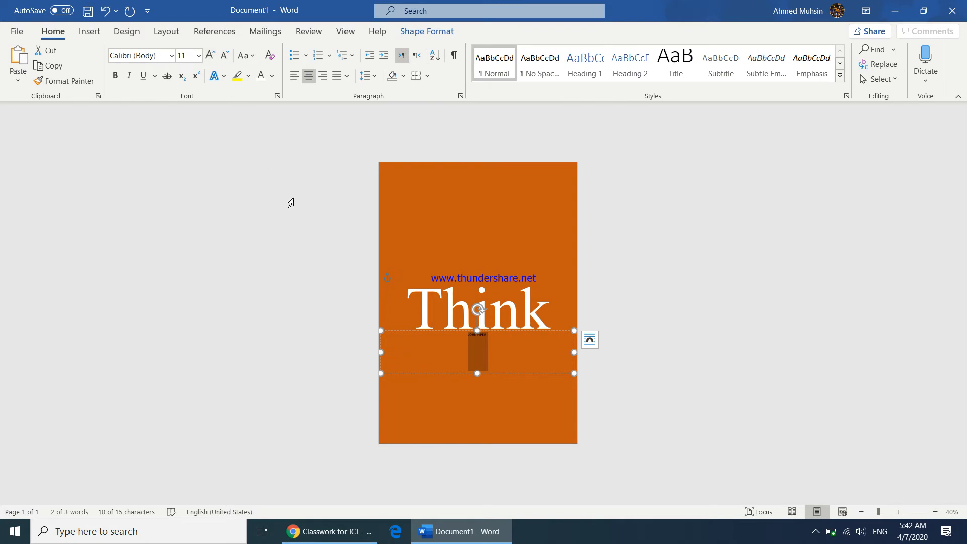
{"action": "key", "text": "ctrl+shift+period"}
{"action": "key", "text": "ctrl+shift+period"}
{"action": "key", "text": "ctrl+shift+period"}
{"action": "key", "text": "ctrl+shift+period"}
{"action": "key", "text": "ctrl+shift+period"}
{"action": "key", "text": "ctrl+shift+period"}
{"action": "key", "text": "ctrl+shift+period"}
{"action": "key", "text": "ctrl+shift+period"}
{"action": "key", "text": "ctrl+shift+period"}
{"action": "key", "text": "ctrl+shift+period"}
{"action": "key", "text": "ctrl+shift+period"}
{"action": "key", "text": "ctrl+shift+period"}
{"action": "key", "text": "ctrl+shift+period"}
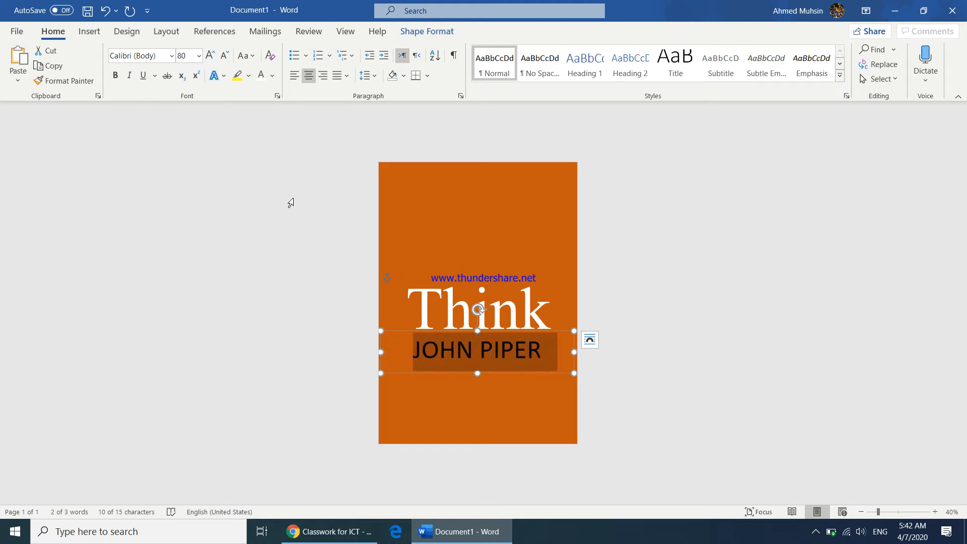
{"action": "key", "text": "ctrl+shift+period"}
{"action": "key", "text": "ctrl+shift+period"}
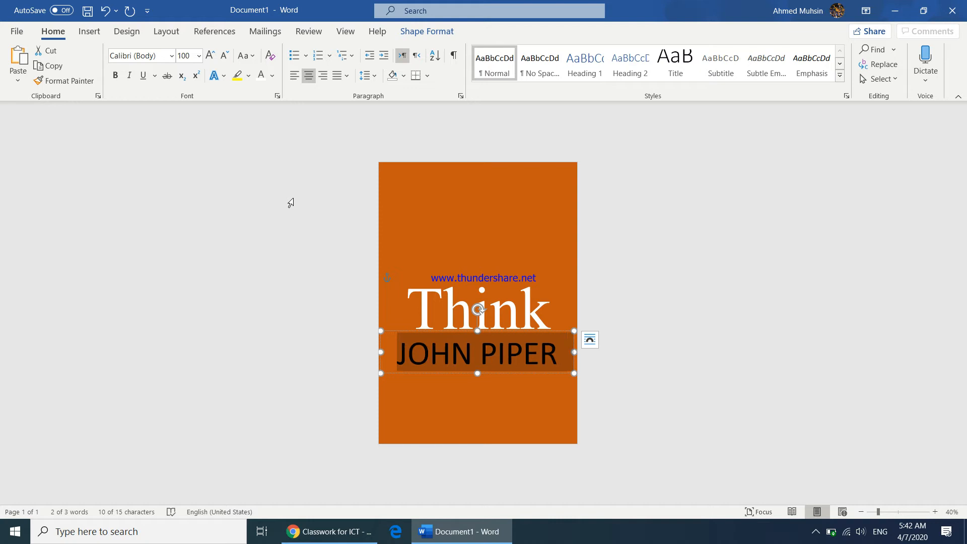
Step: Set the author's name to Times New Roman at 72 pt
{"action": "left_click", "coordinate": [312, 529]}
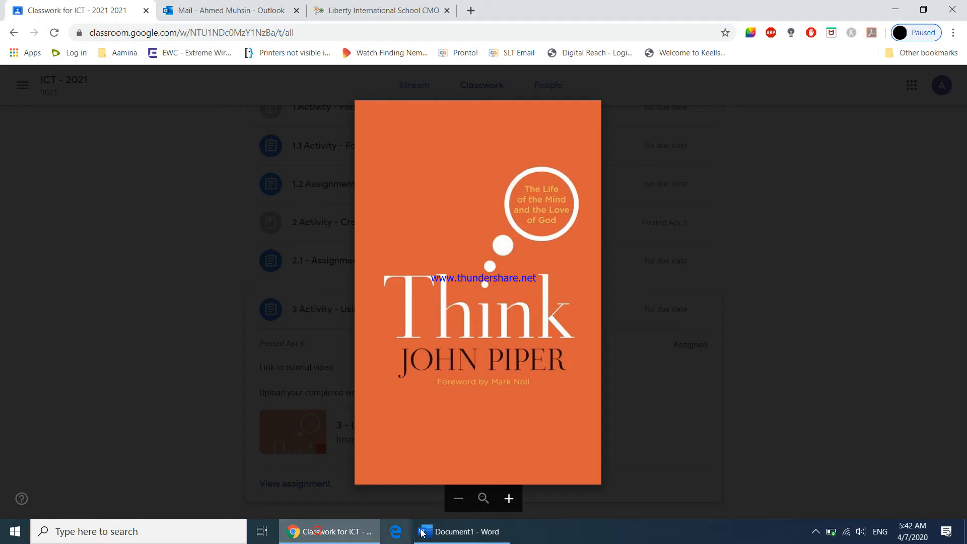
{"action": "left_click", "coordinate": [452, 530]}
{"action": "left_click", "coordinate": [146, 56]}
{"action": "type", "text": "Times"}
{"action": "key", "text": "Return"}
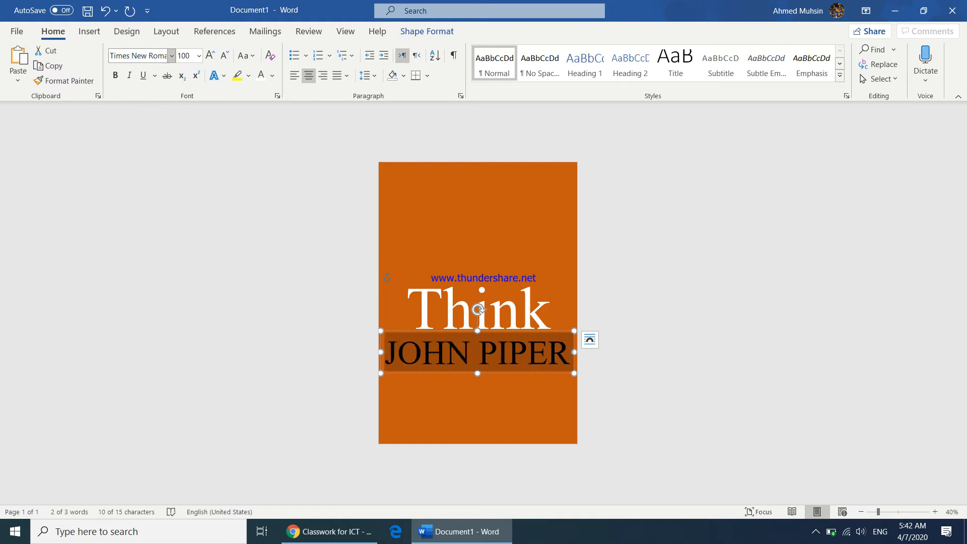
{"action": "left_click", "coordinate": [225, 55]}
{"action": "left_click", "coordinate": [225, 55]}
{"action": "left_click", "coordinate": [225, 55]}
{"action": "left_click", "coordinate": [224, 55]}
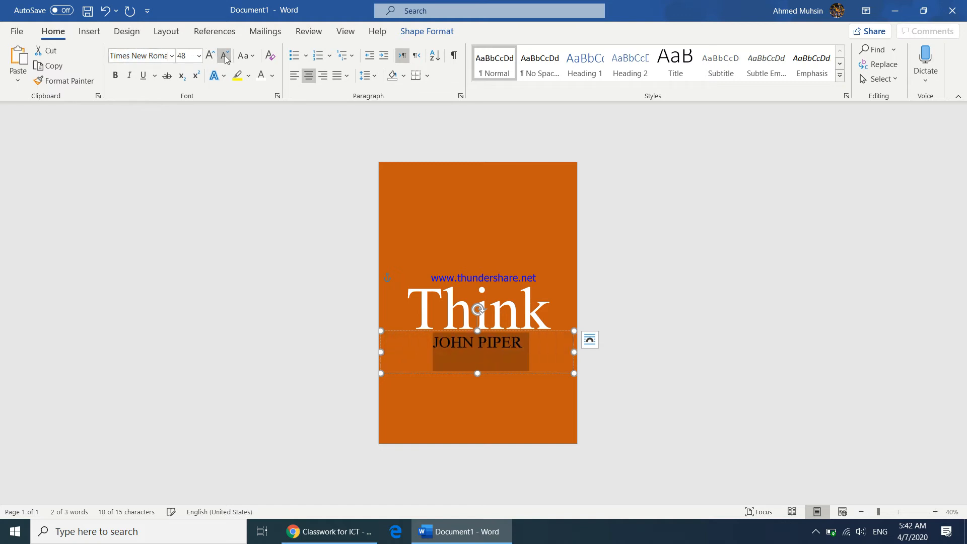
{"action": "left_click", "coordinate": [210, 55]}
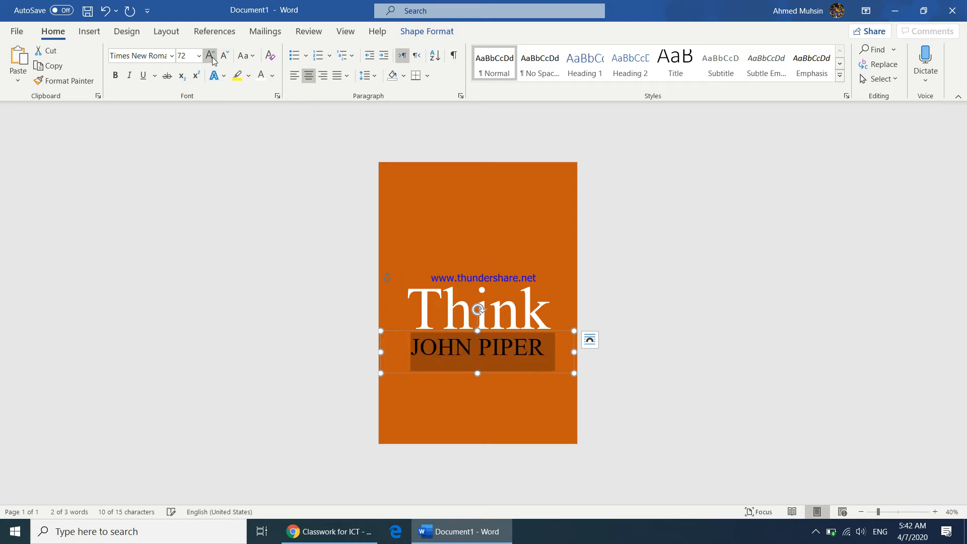
{"action": "left_click", "coordinate": [482, 412]}
{"action": "left_click", "coordinate": [358, 534]}
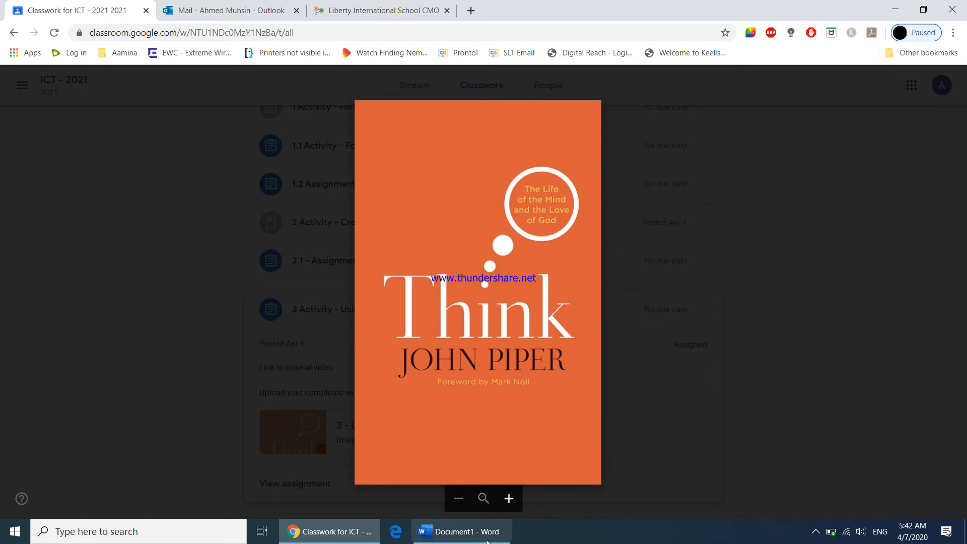
{"action": "left_click", "coordinate": [487, 536]}
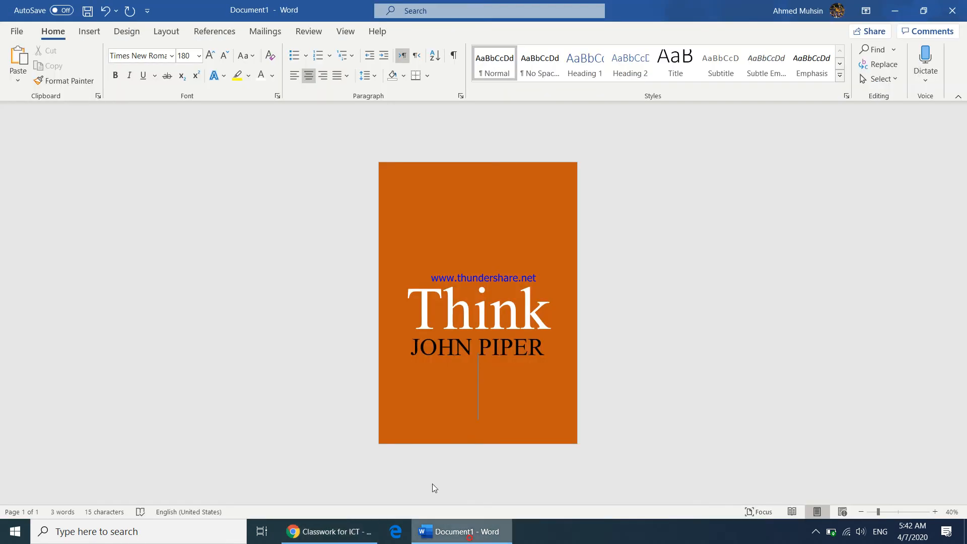
Step: Draw a new text box below the author's name with no fill and no outline
{"action": "left_click", "coordinate": [89, 31]}
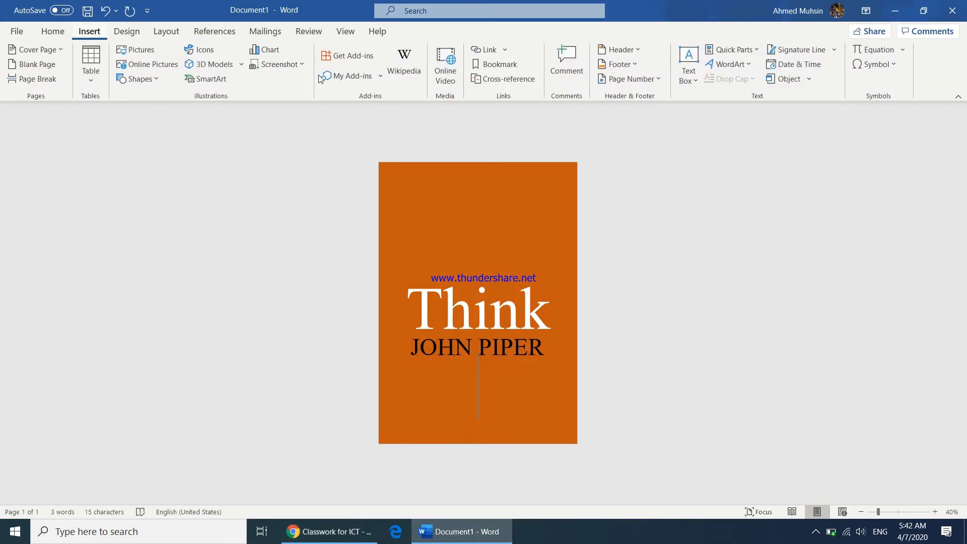
{"action": "left_click", "coordinate": [691, 82]}
{"action": "left_click", "coordinate": [704, 368]}
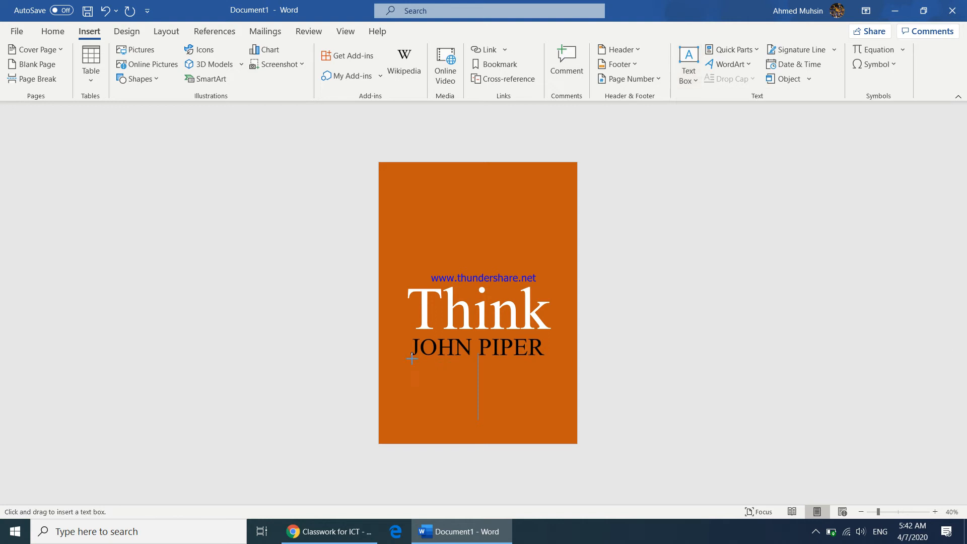
{"action": "left_click_drag", "start_coordinate": [381, 359], "coordinate": [575, 378]}
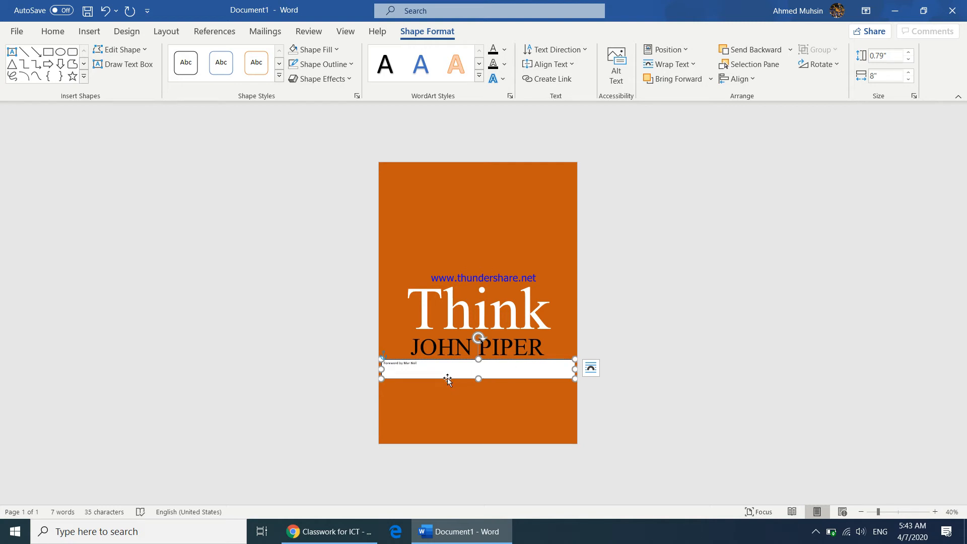
{"action": "key", "text": "Escape"}
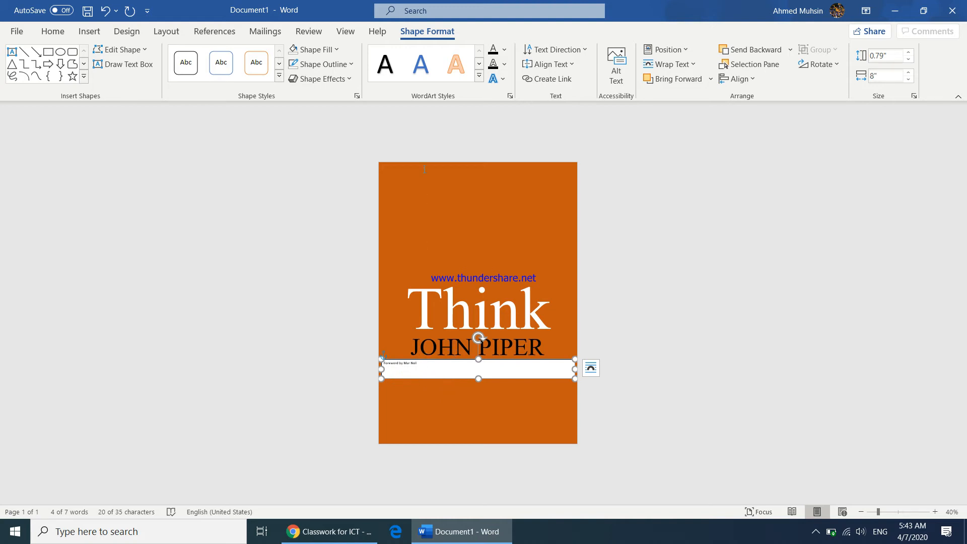
{"action": "left_click", "coordinate": [325, 49]}
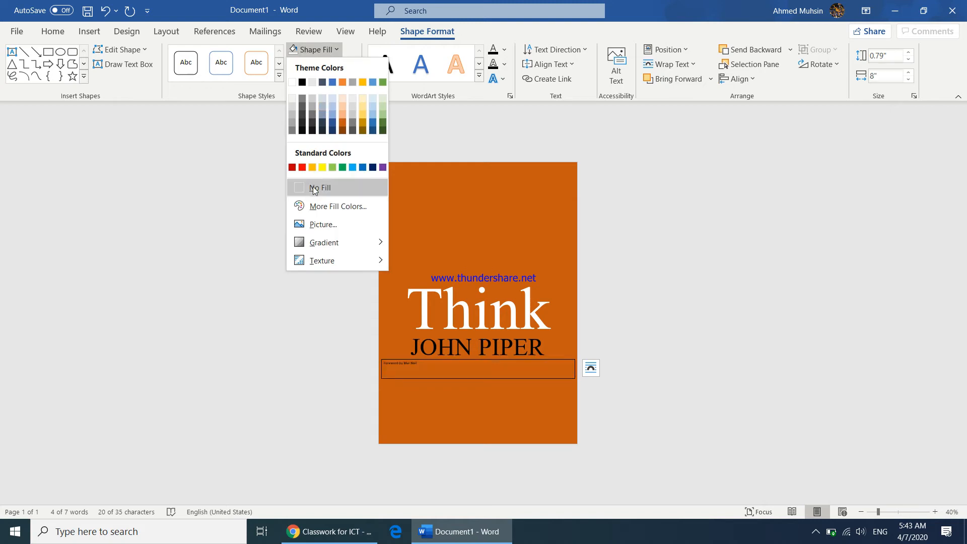
{"action": "left_click", "coordinate": [313, 188]}
{"action": "left_click", "coordinate": [325, 65]}
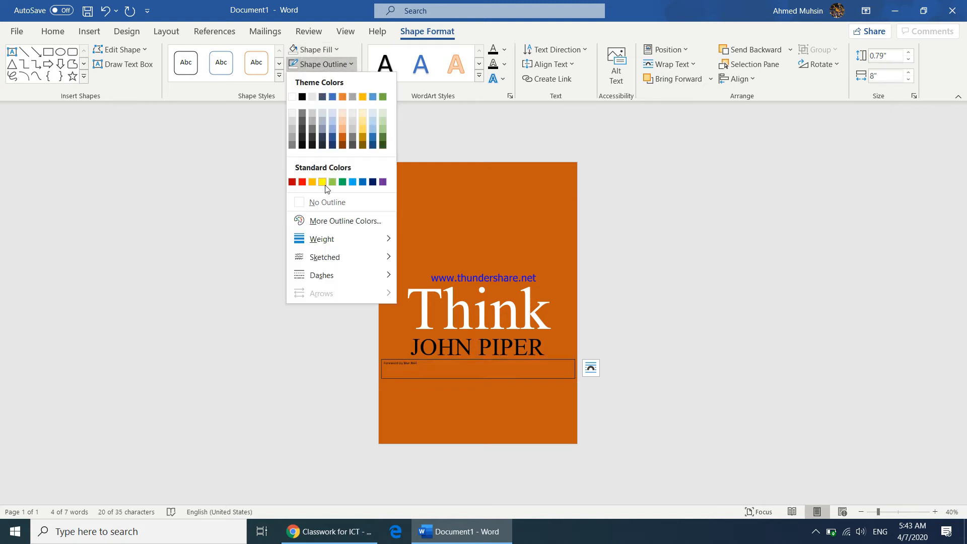
{"action": "left_click", "coordinate": [325, 201]}
Step: Centre and enlarge the foreword credit text, correcting the spelling of the name
{"action": "left_click_drag", "start_coordinate": [414, 364], "coordinate": [379, 364]}
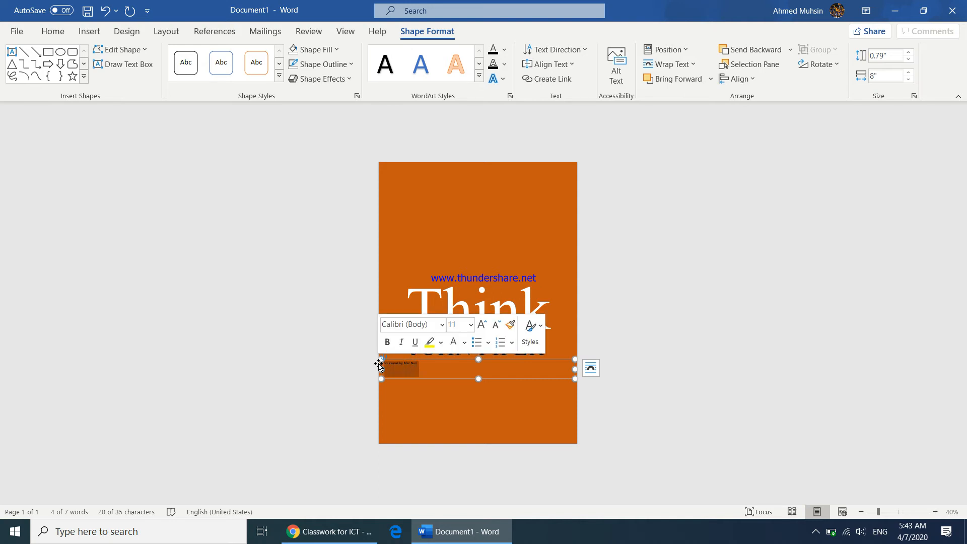
{"action": "left_click", "coordinate": [52, 32]}
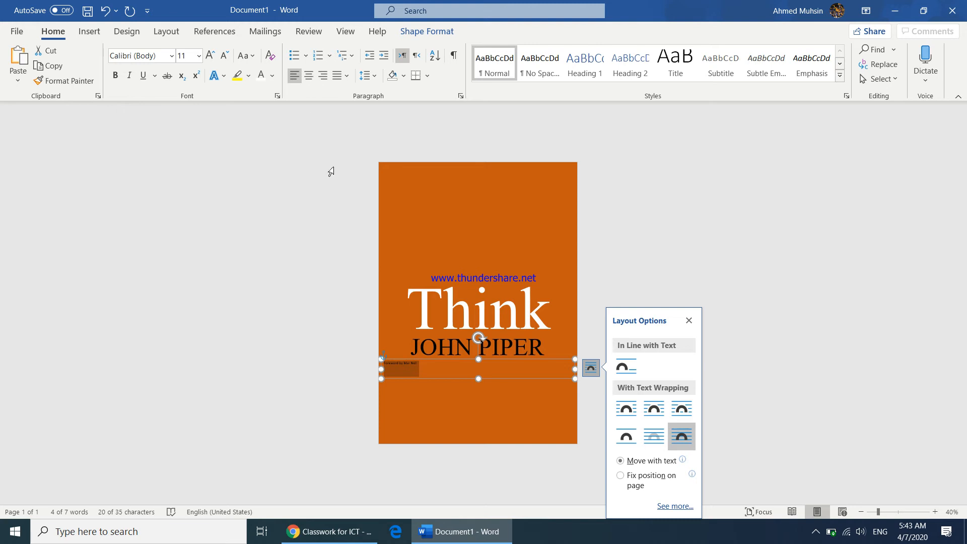
{"action": "key", "text": "ctrl+e"}
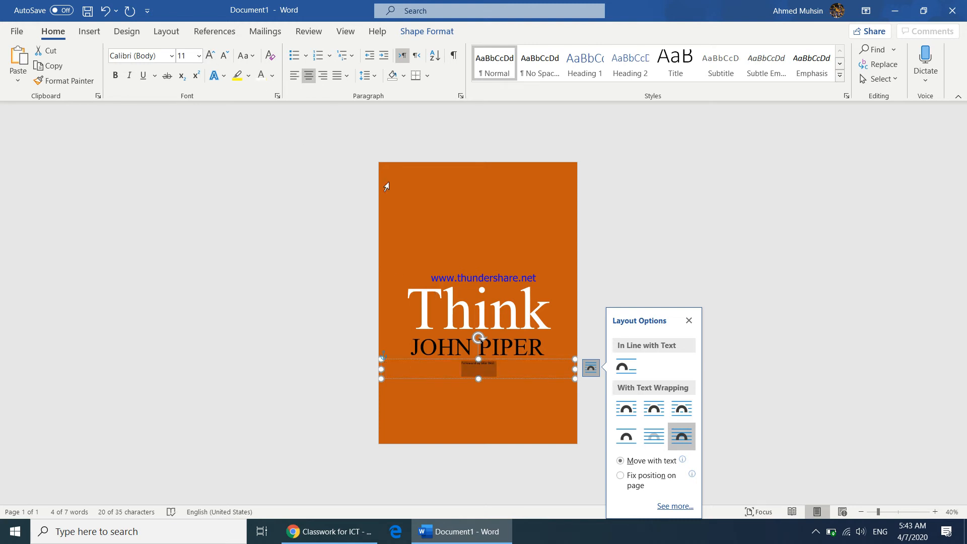
{"action": "key", "text": "ctrl+shift+period"}
{"action": "key", "text": "ctrl+shift+period"}
{"action": "key", "text": "ctrl+shift+period"}
{"action": "key", "text": "ctrl+shift+period"}
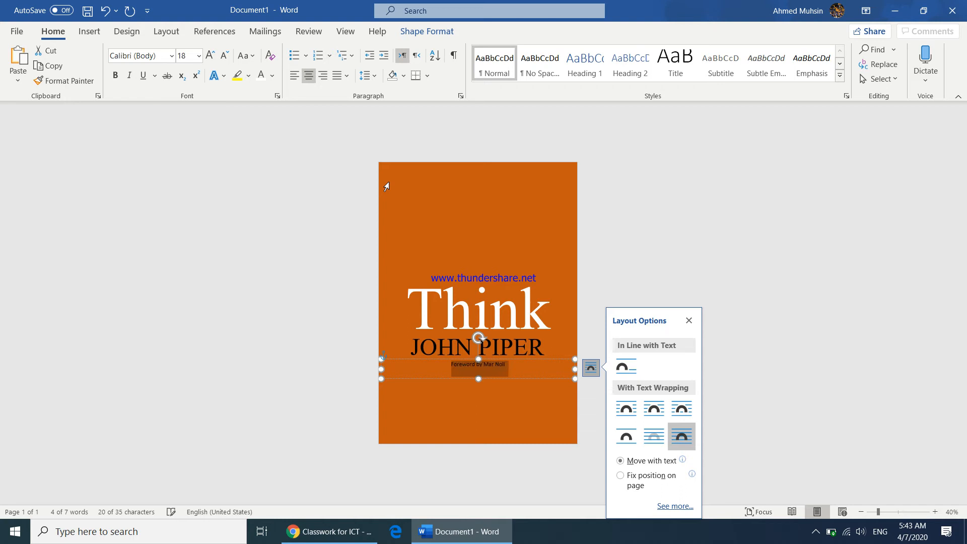
{"action": "left_click", "coordinate": [493, 367]}
{"action": "key", "text": "ctrl+a"}
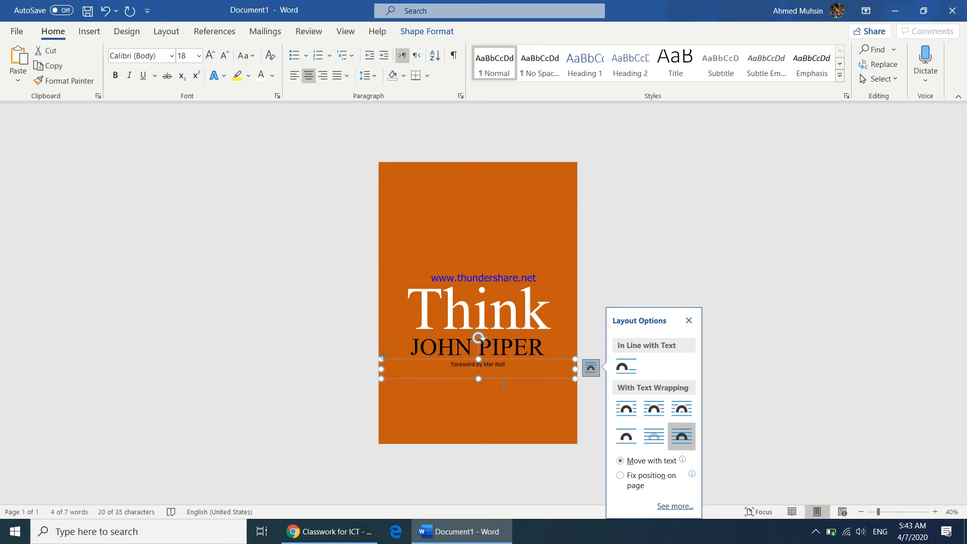
{"action": "left_click", "coordinate": [493, 366]}
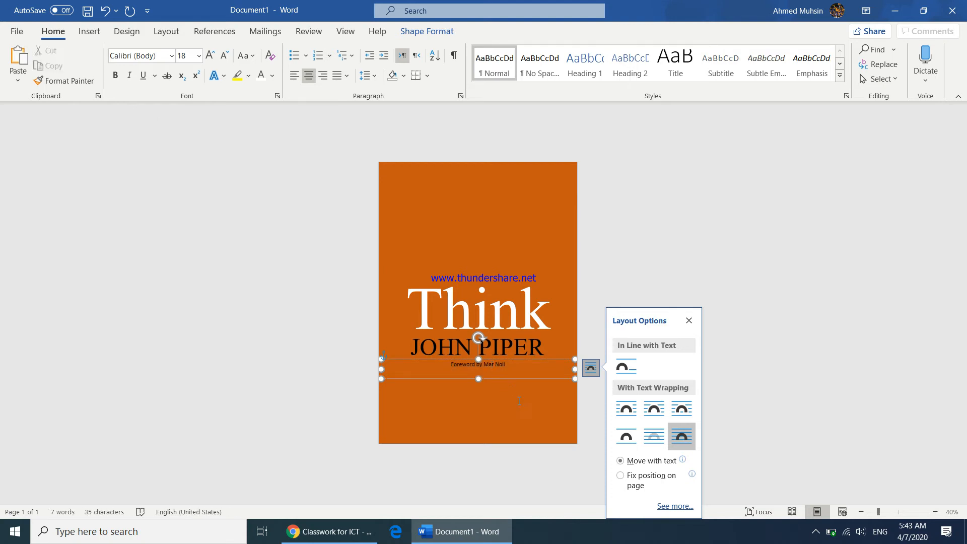
{"action": "type", "text": "k"}
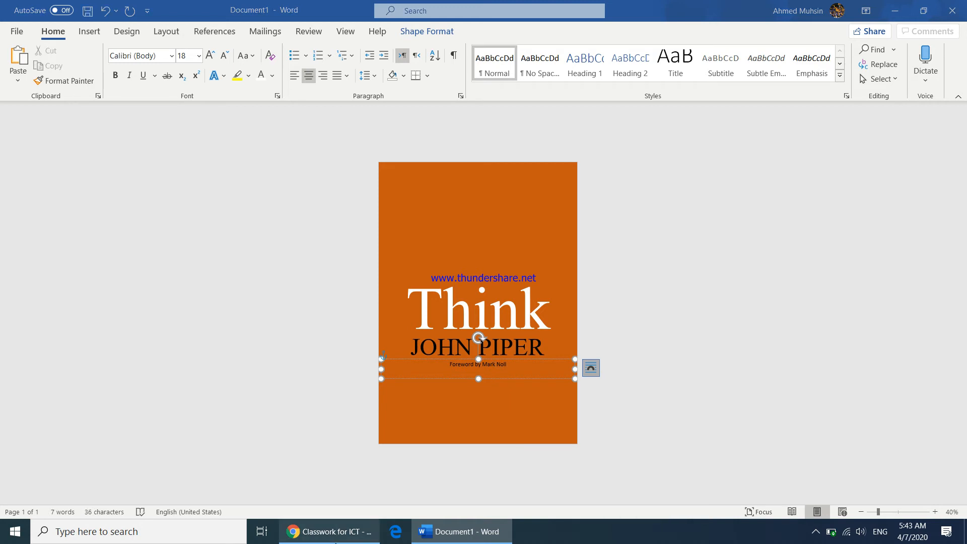
Step: Colour the foreword credit line yellow and enlarge it one more step
{"action": "left_click", "coordinate": [330, 532]}
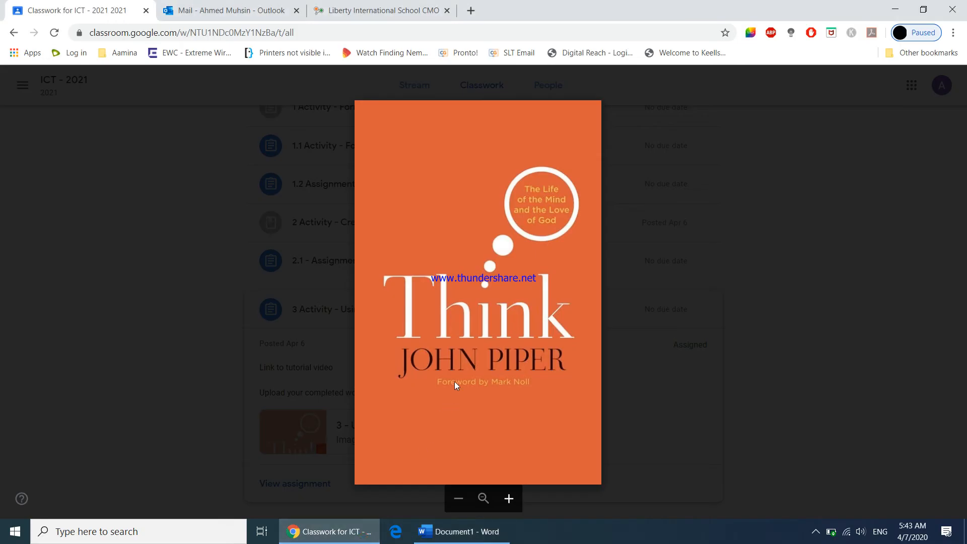
{"action": "left_click", "coordinate": [469, 534]}
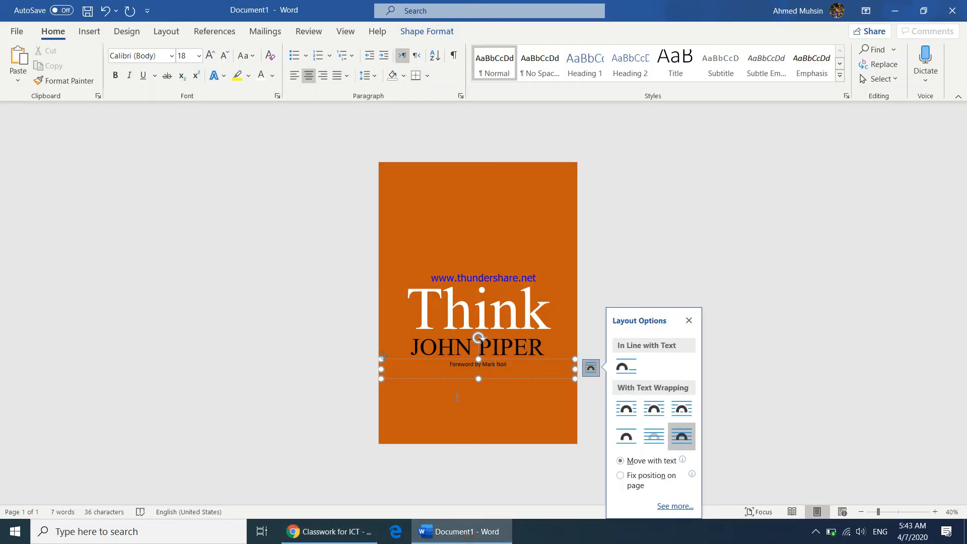
{"action": "left_click_drag", "start_coordinate": [449, 365], "coordinate": [516, 367]}
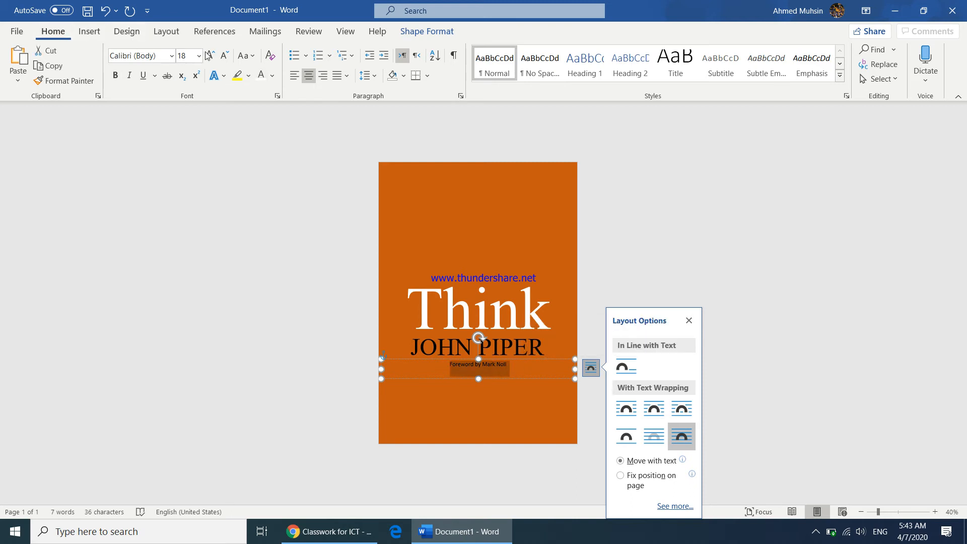
{"action": "left_click", "coordinate": [272, 76]}
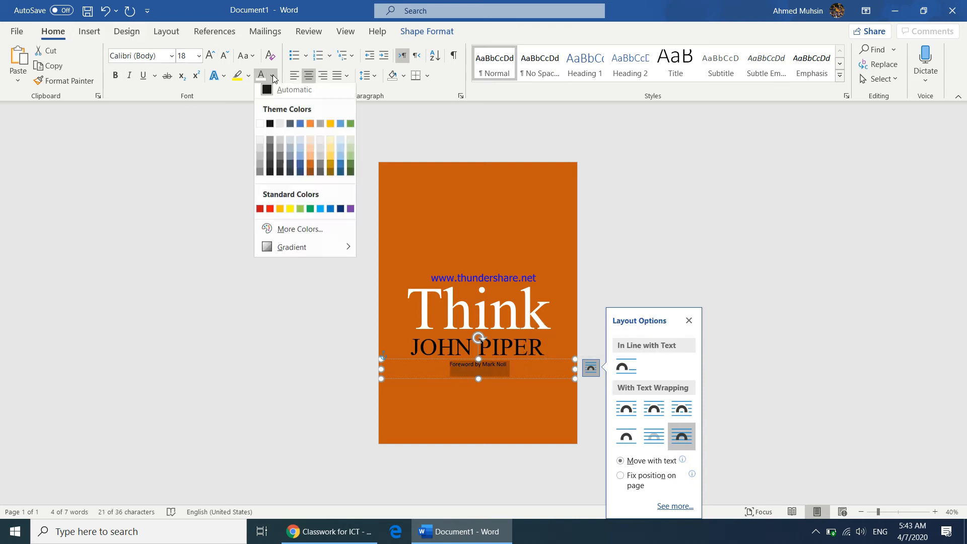
{"action": "left_click", "coordinate": [291, 214]}
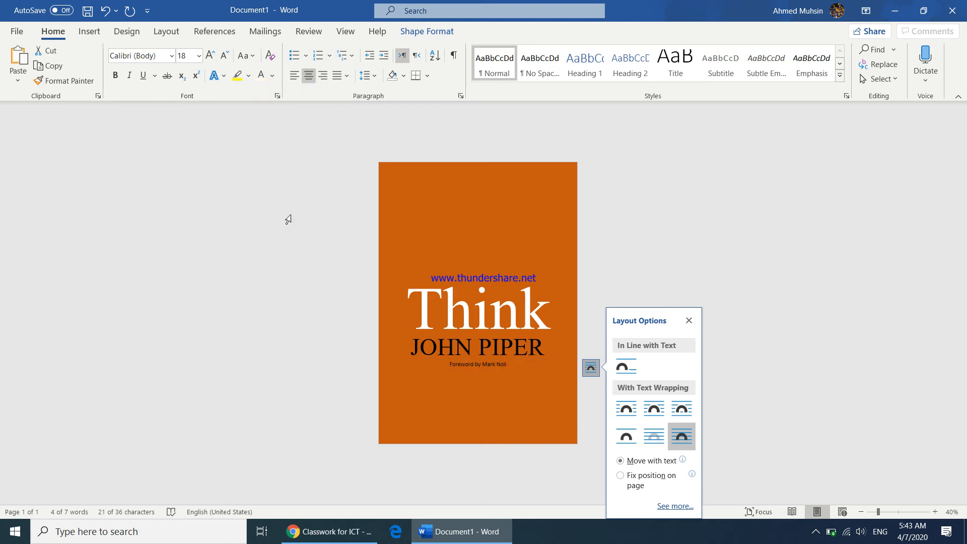
{"action": "left_click", "coordinate": [211, 56]}
{"action": "left_click", "coordinate": [591, 230]}
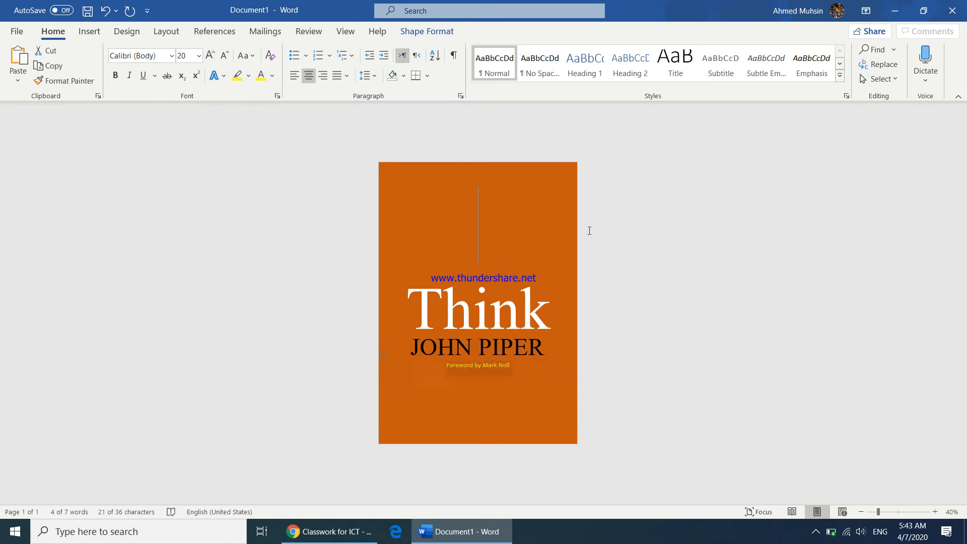
{"action": "left_click", "coordinate": [330, 532]}
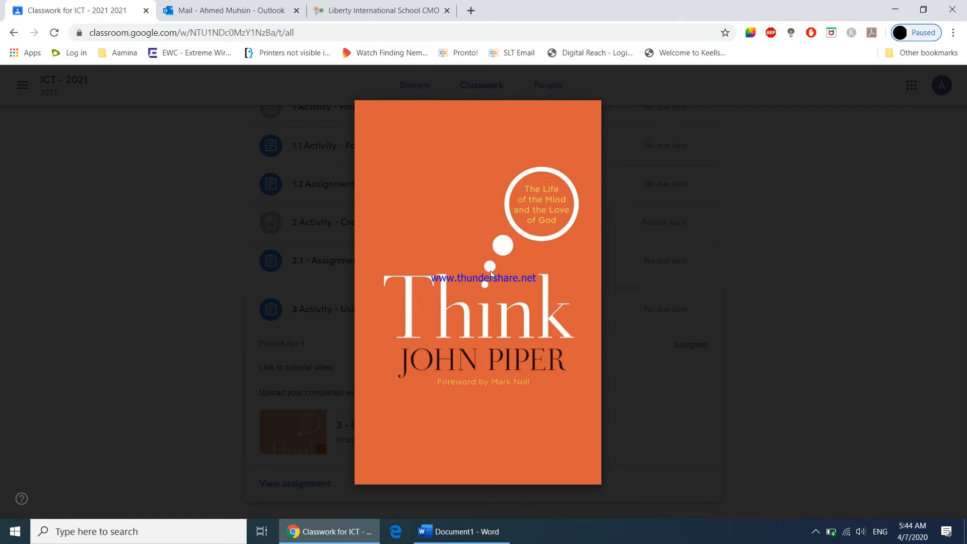
{"action": "left_click", "coordinate": [462, 532]}
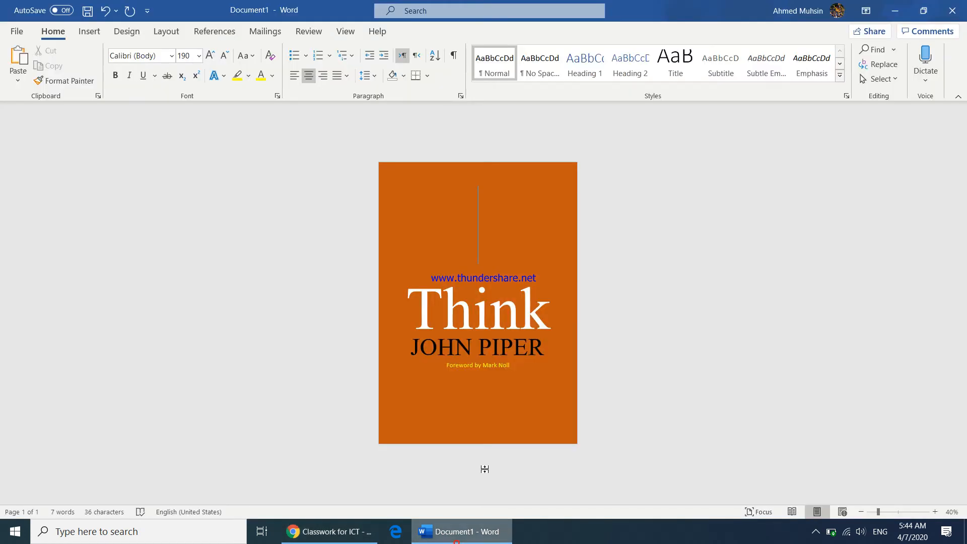
{"action": "left_click", "coordinate": [89, 33]}
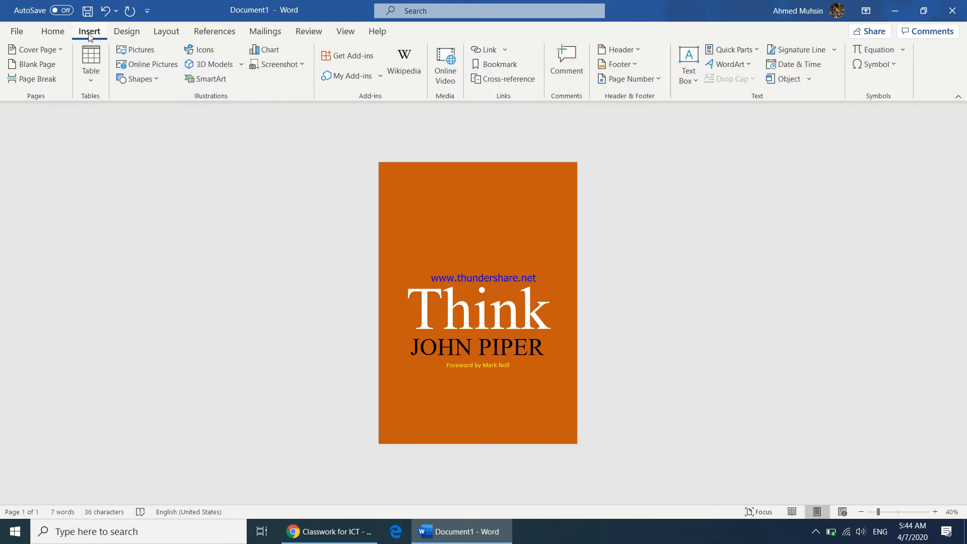
{"action": "left_click", "coordinate": [153, 80]}
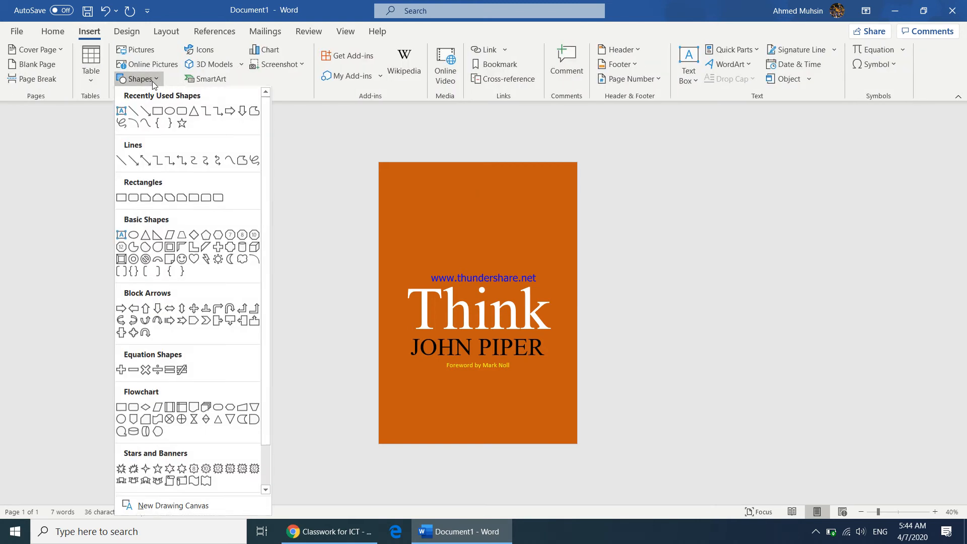
{"action": "left_click", "coordinate": [173, 116]}
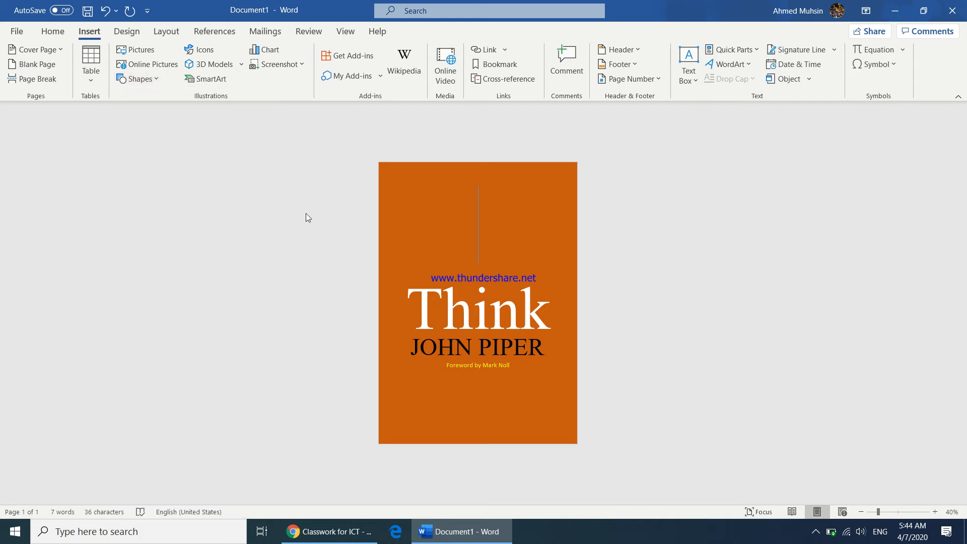
{"action": "left_click", "coordinate": [480, 258]}
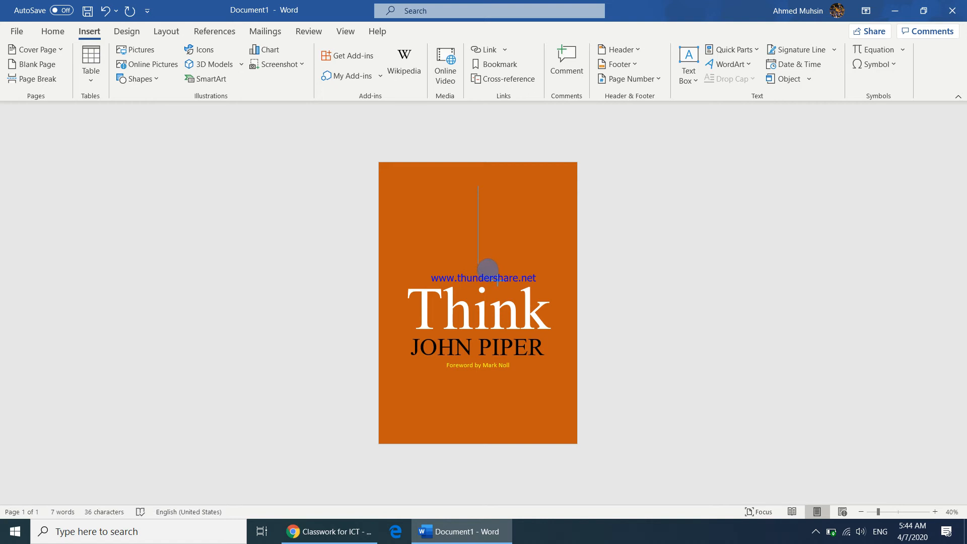
{"action": "left_click_drag", "start_coordinate": [495, 278], "coordinate": [502, 269]}
{"action": "left_click", "coordinate": [606, 260]}
Step: Give the circle a white fill and a white outline
{"action": "left_click", "coordinate": [487, 269]}
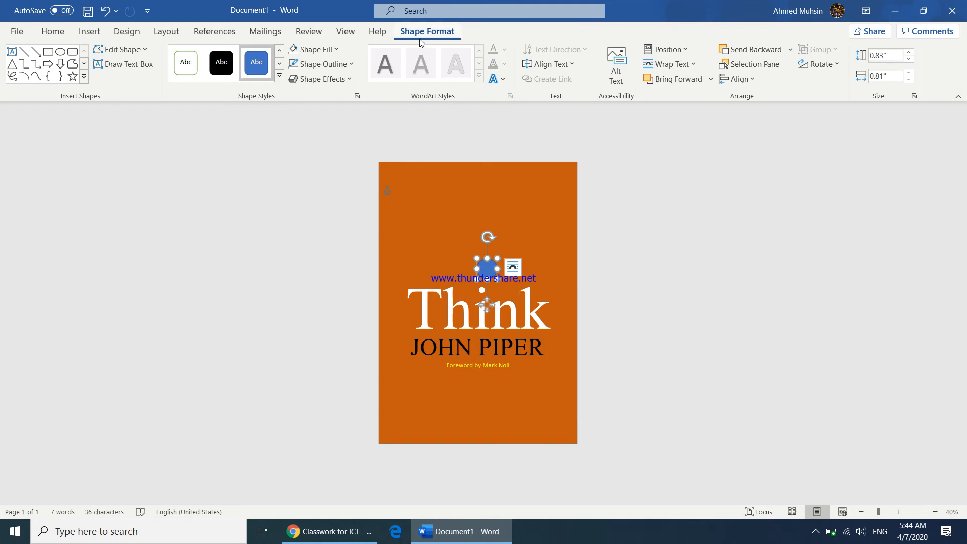
{"action": "left_click", "coordinate": [316, 50]}
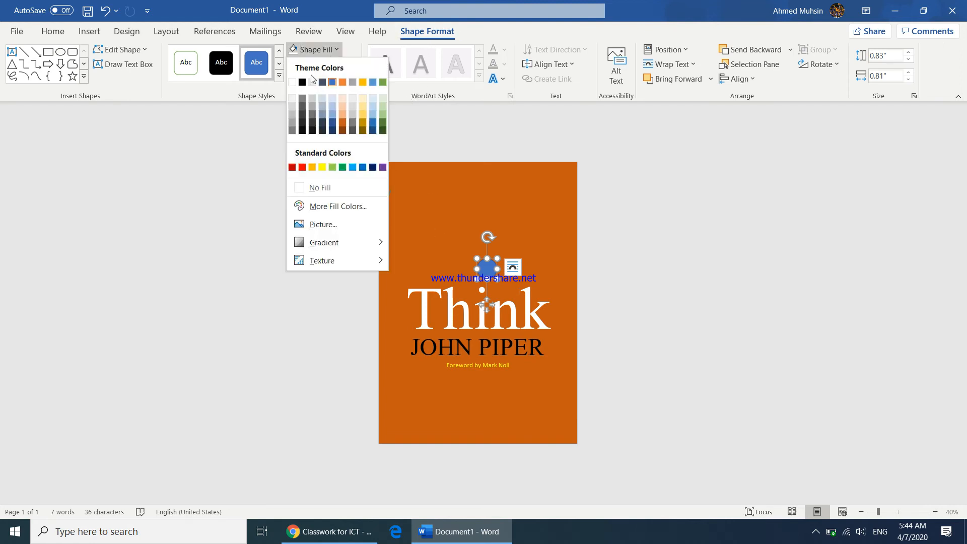
{"action": "left_click", "coordinate": [292, 82]}
{"action": "left_click", "coordinate": [318, 64]}
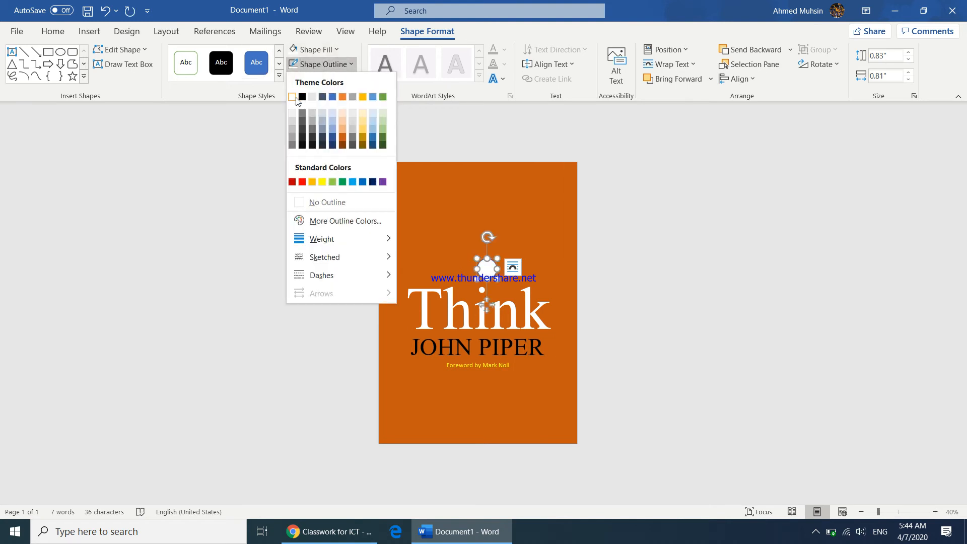
{"action": "left_click", "coordinate": [296, 97]}
{"action": "left_click", "coordinate": [661, 240]}
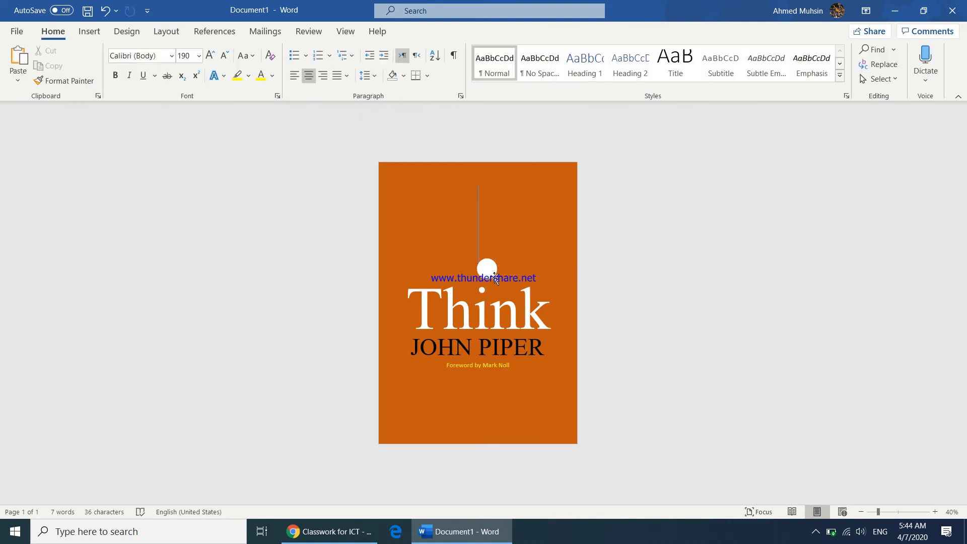
{"action": "left_click", "coordinate": [494, 275]}
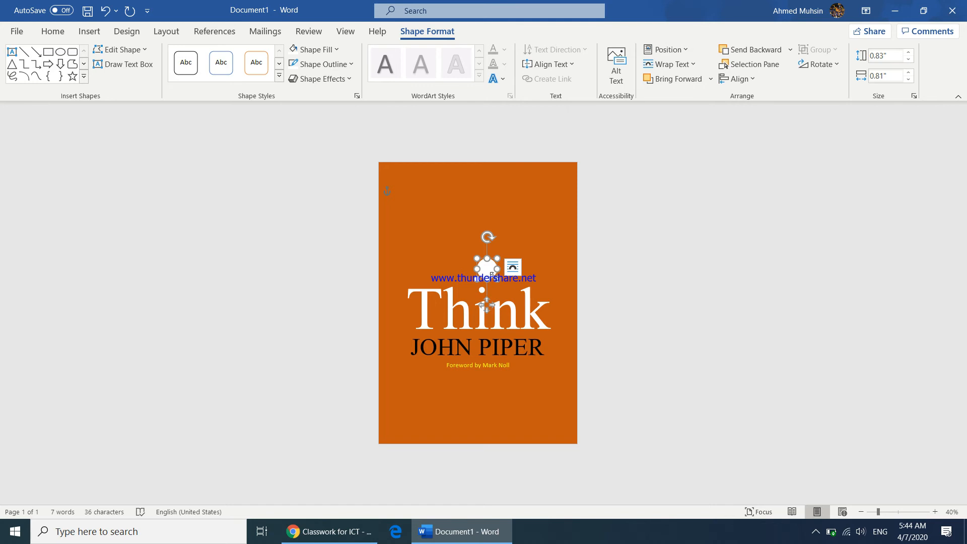
Step: Move the white circle up and resize the two small circles into graduated sizes
{"action": "left_click_drag", "start_coordinate": [492, 275], "coordinate": [491, 273]}
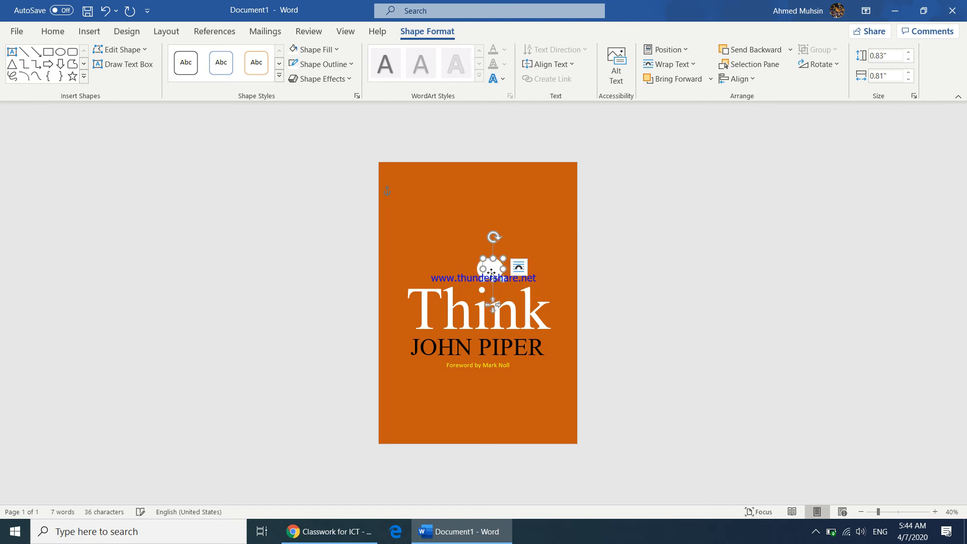
{"action": "left_click_drag", "start_coordinate": [492, 273], "coordinate": [494, 247]}
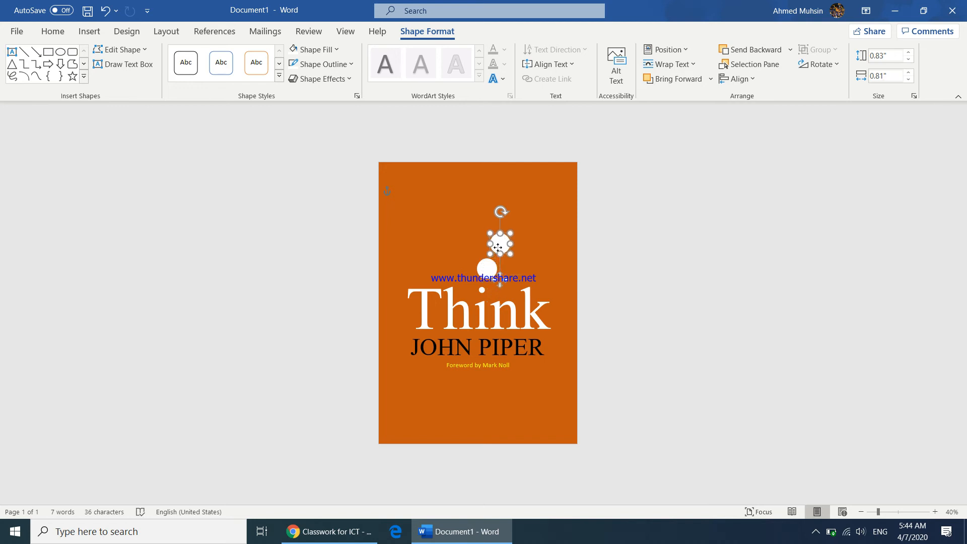
{"action": "left_click_drag", "start_coordinate": [511, 233], "coordinate": [523, 221]}
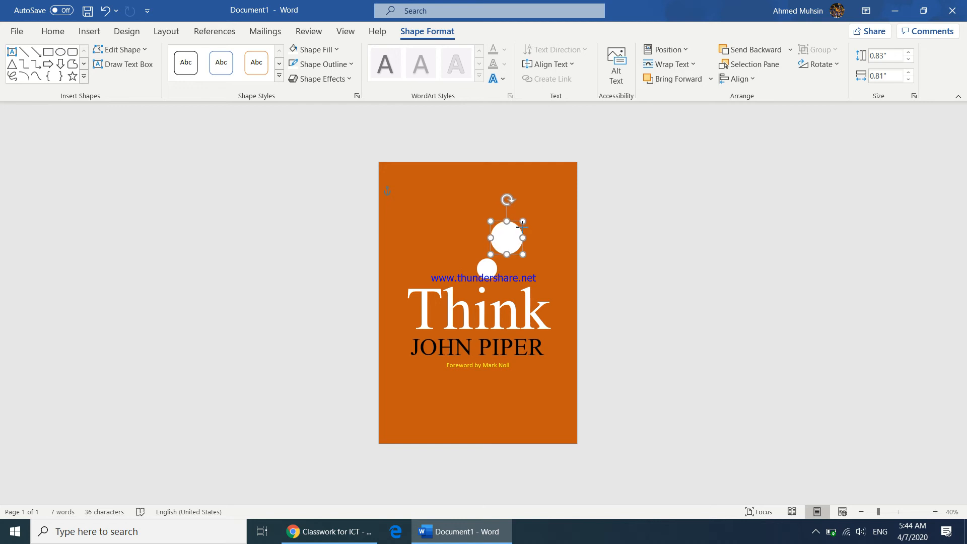
{"action": "left_click", "coordinate": [556, 276]}
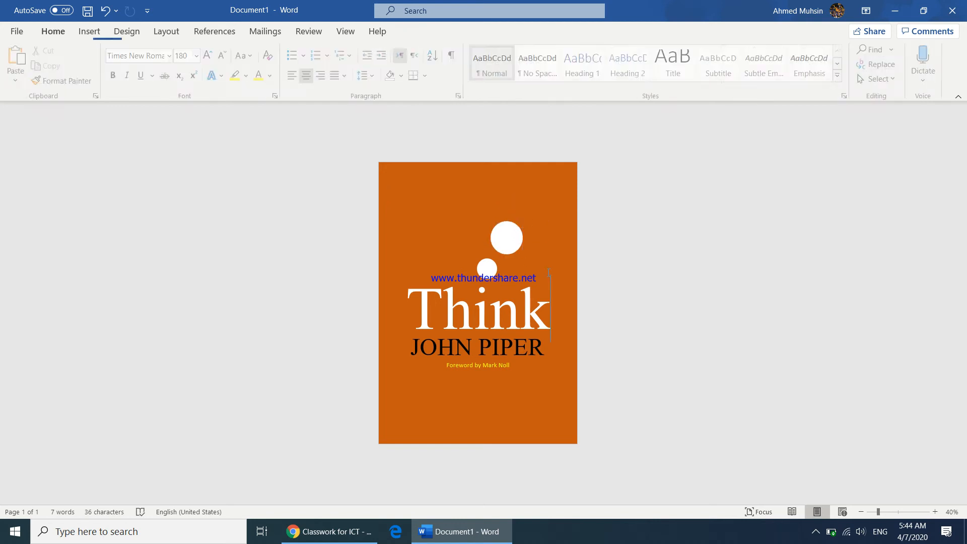
{"action": "left_click", "coordinate": [487, 272]}
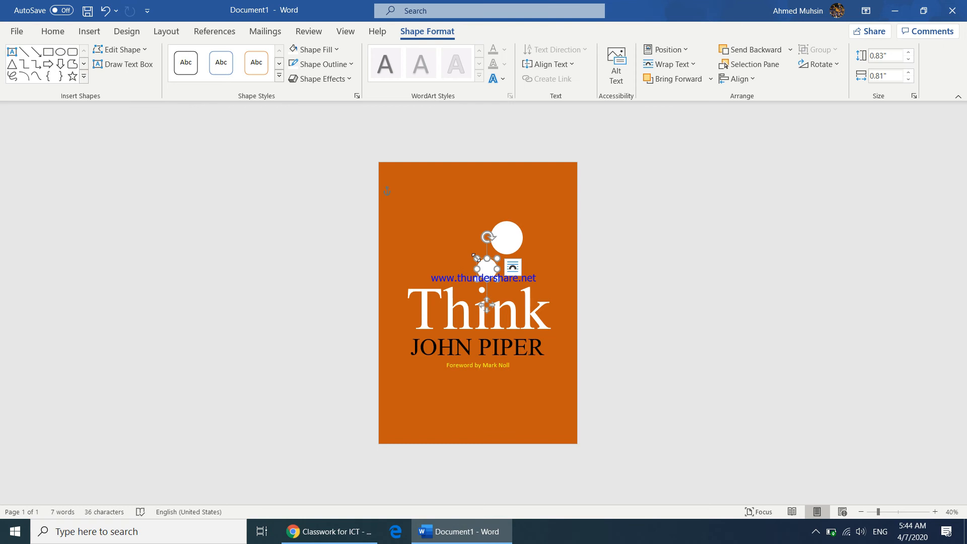
{"action": "left_click_drag", "start_coordinate": [476, 258], "coordinate": [481, 263]}
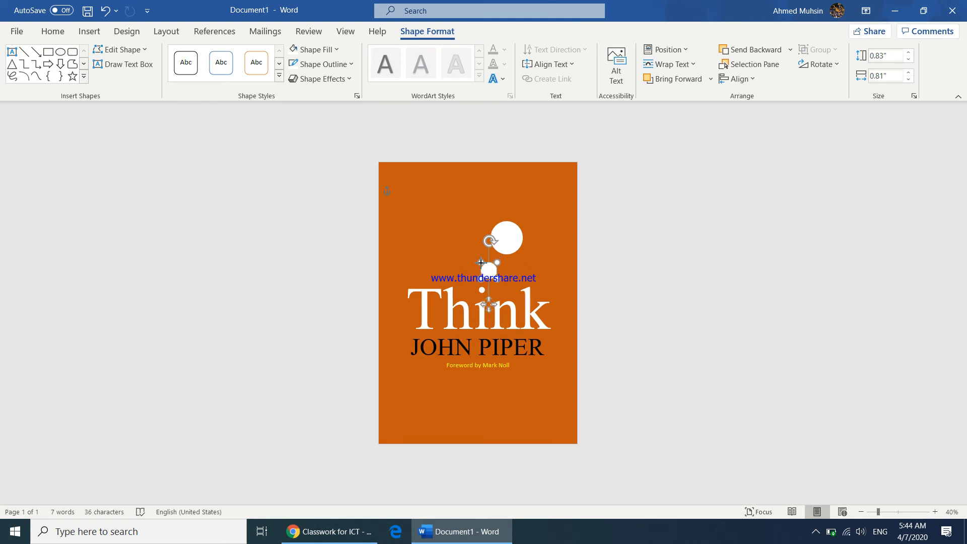
{"action": "left_click", "coordinate": [500, 235]}
{"action": "left_click_drag", "start_coordinate": [491, 222], "coordinate": [498, 238]}
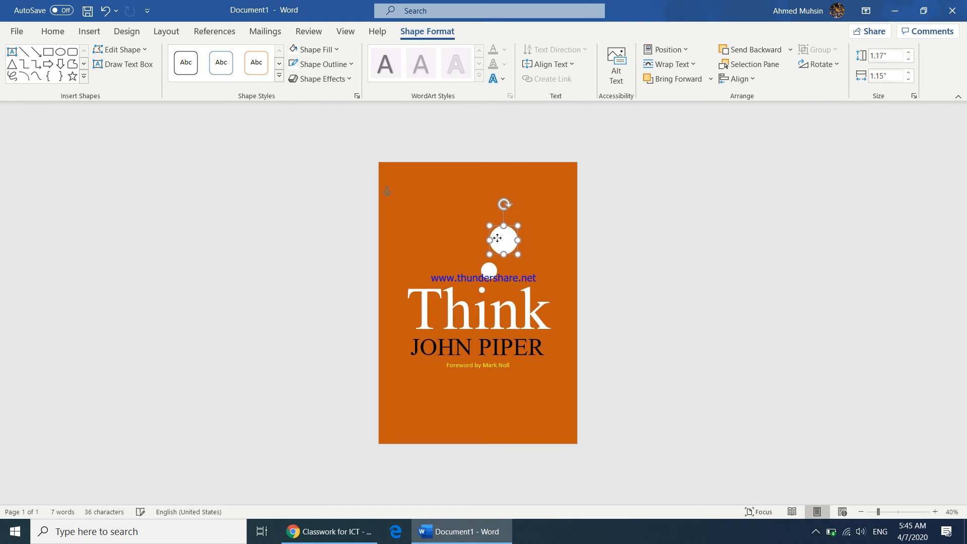
{"action": "left_click", "coordinate": [542, 248]}
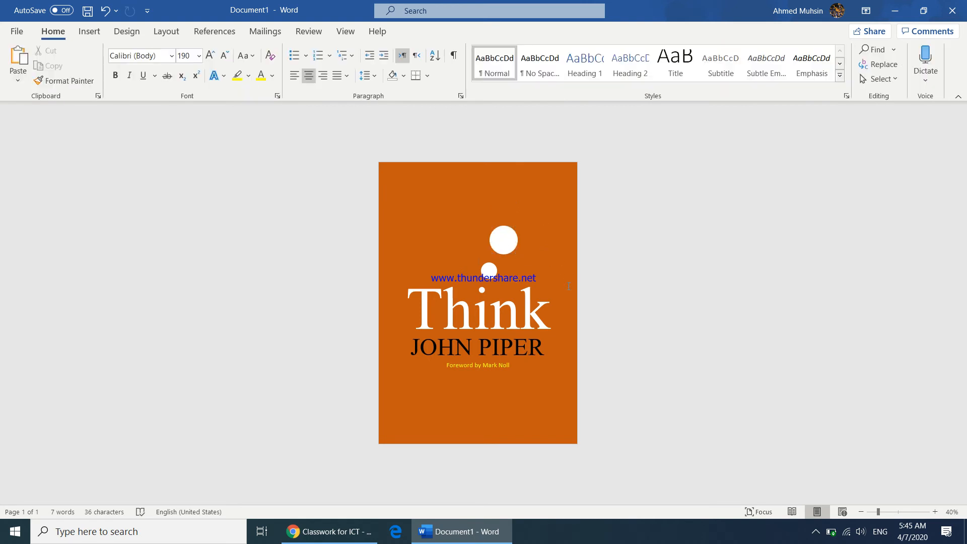
Step: Ctrl-drag a copy of the middle circle up toward the cover's top-right corner
{"action": "left_click", "coordinate": [91, 31]}
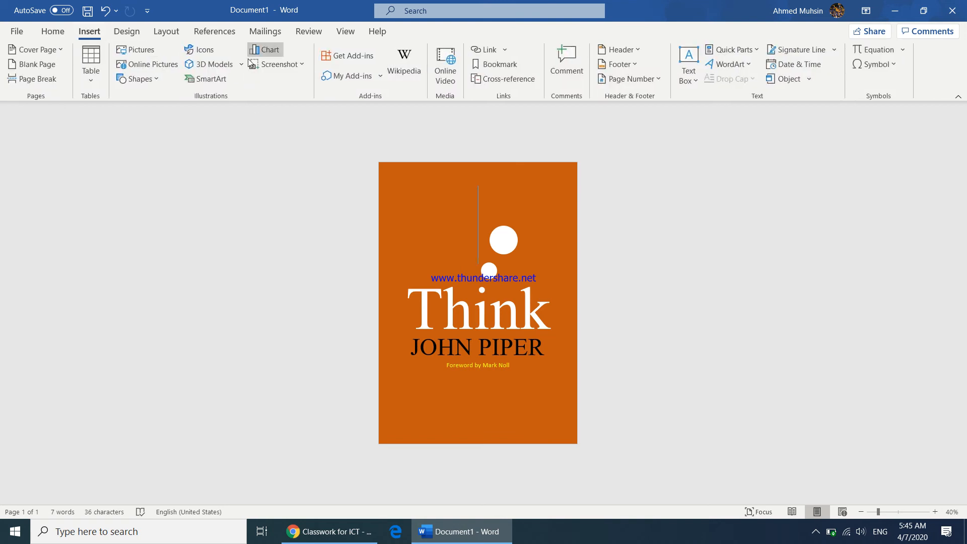
{"action": "left_click", "coordinate": [502, 242]}
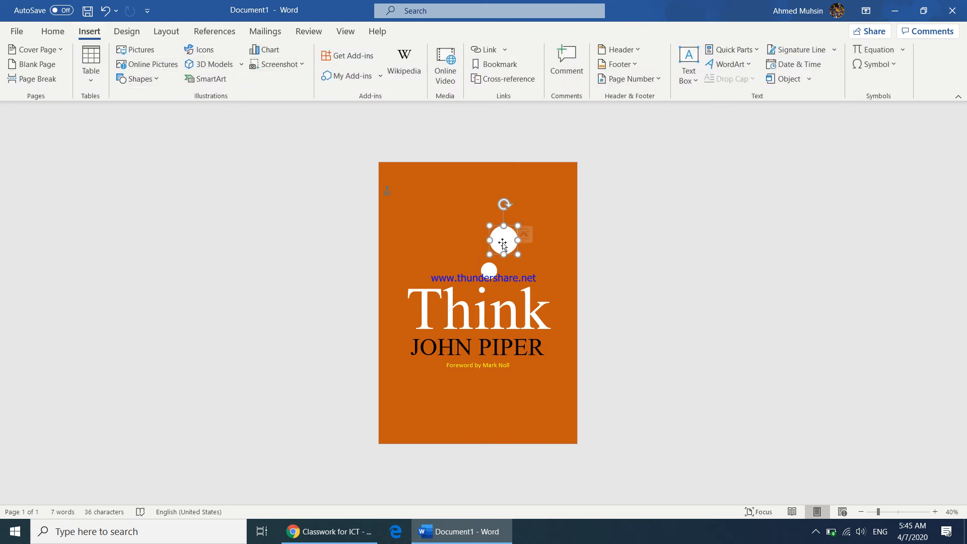
{"action": "left_click_drag", "start_coordinate": [503, 241], "coordinate": [564, 229]}
Step: Remove the fill from the large top-right circle
{"action": "left_click", "coordinate": [368, 531]}
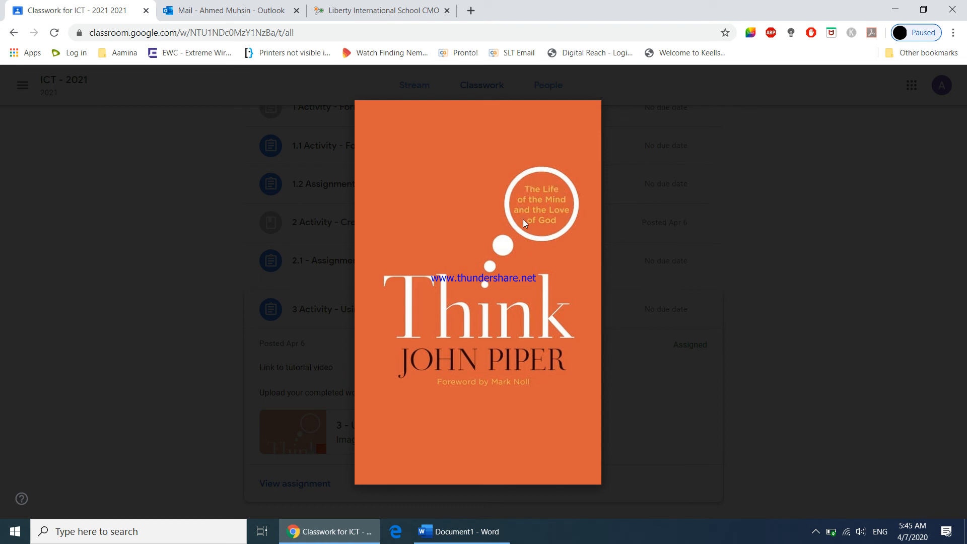
{"action": "left_click", "coordinate": [471, 534]}
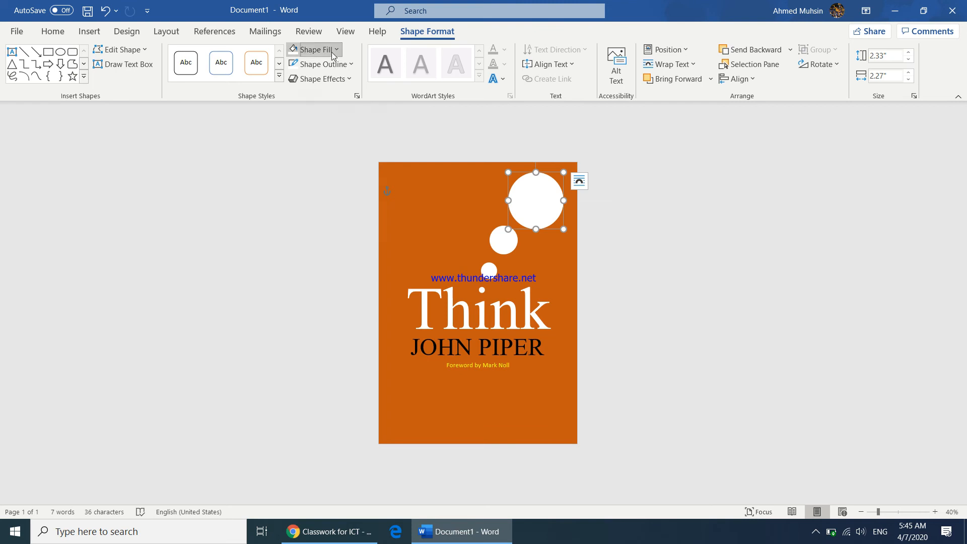
{"action": "left_click", "coordinate": [316, 49]}
{"action": "left_click", "coordinate": [323, 188]}
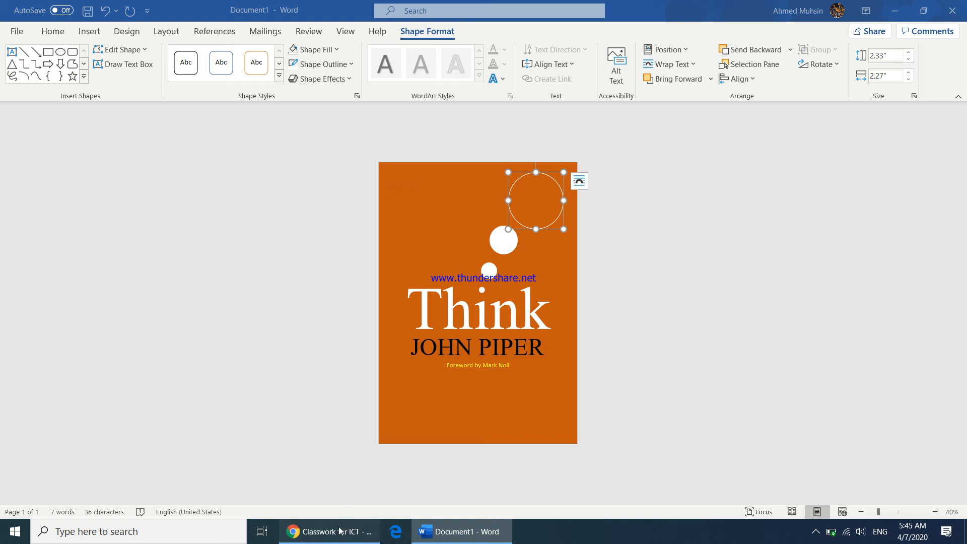
{"action": "left_click", "coordinate": [342, 535]}
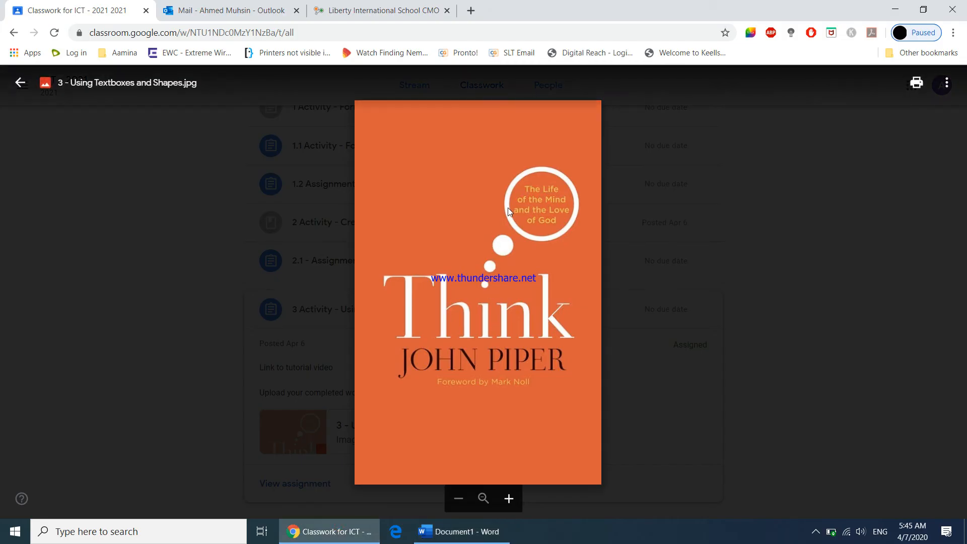
{"action": "left_click", "coordinate": [475, 535]}
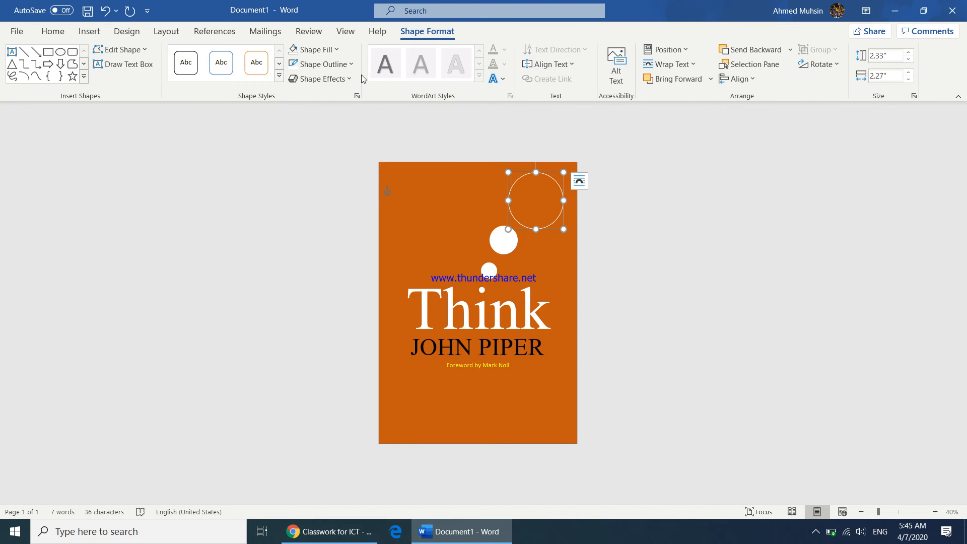
Step: Thicken the ring's white outline to a 6 pt weight
{"action": "left_click", "coordinate": [336, 65]}
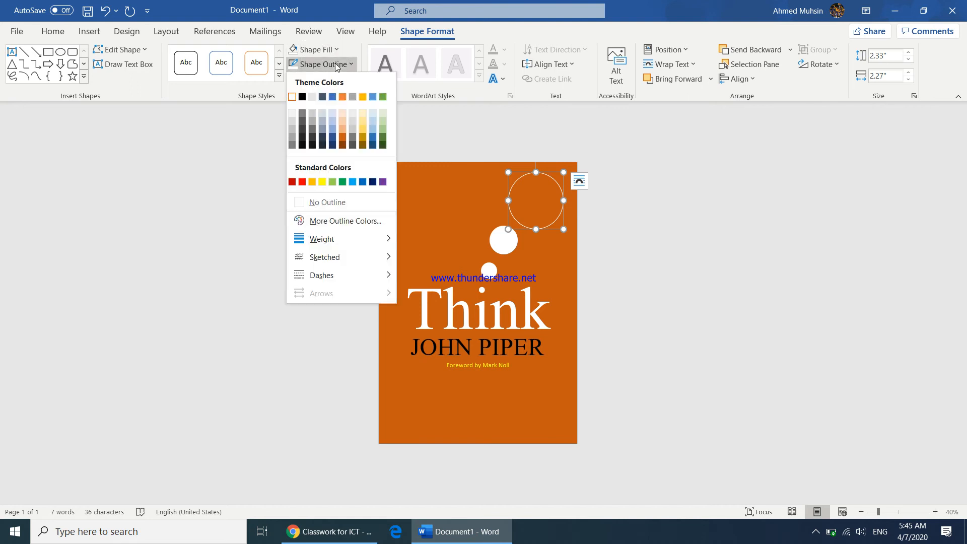
{"action": "mouse_move", "coordinate": [335, 242]}
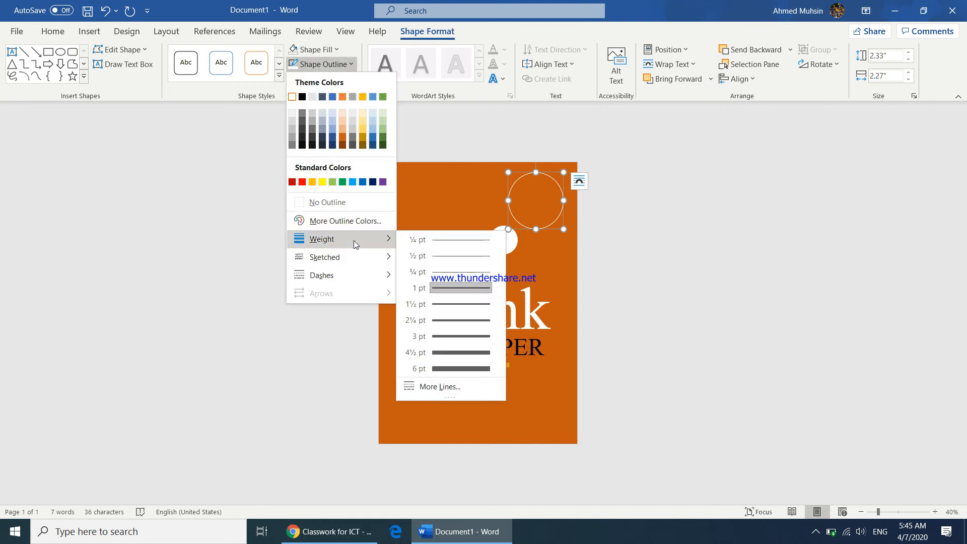
{"action": "left_click", "coordinate": [462, 368]}
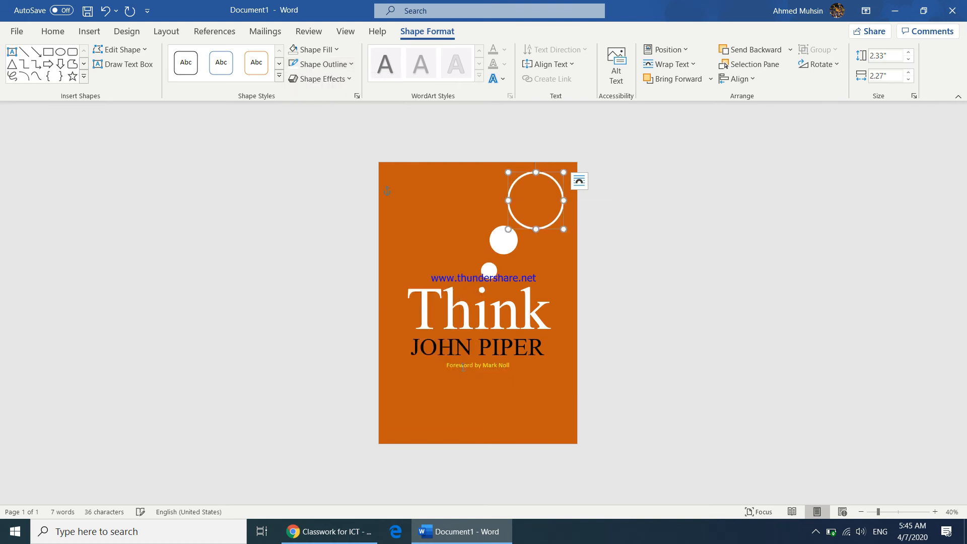
{"action": "left_click", "coordinate": [349, 532]}
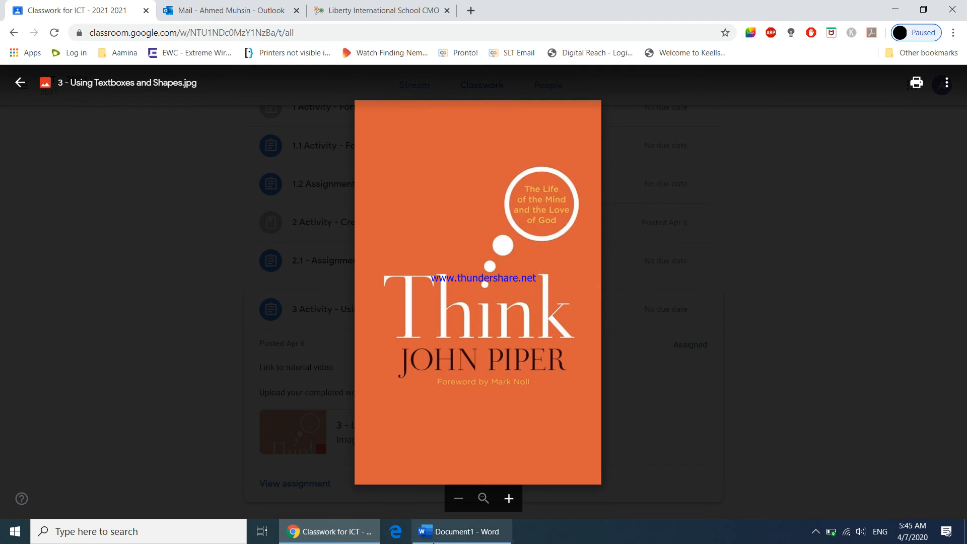
{"action": "left_click", "coordinate": [461, 531]}
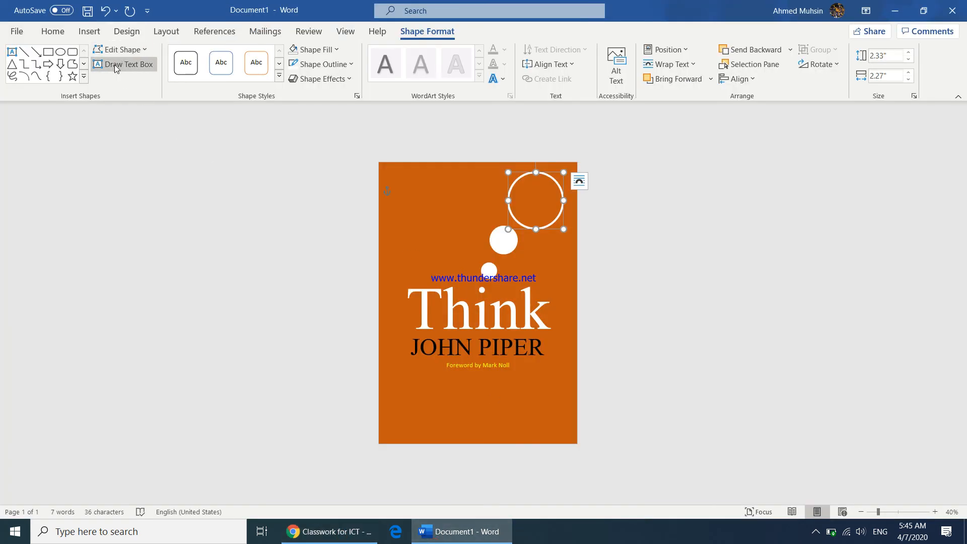
Step: Draw a text box inside the white ring and set it to No Fill and No Outline
{"action": "left_click", "coordinate": [89, 31]}
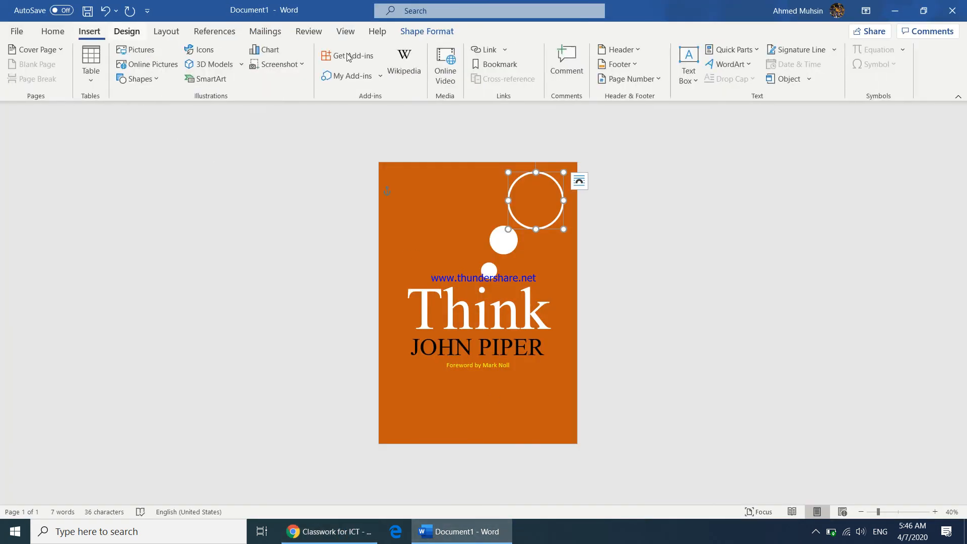
{"action": "left_click", "coordinate": [688, 75]}
{"action": "left_click", "coordinate": [705, 367]}
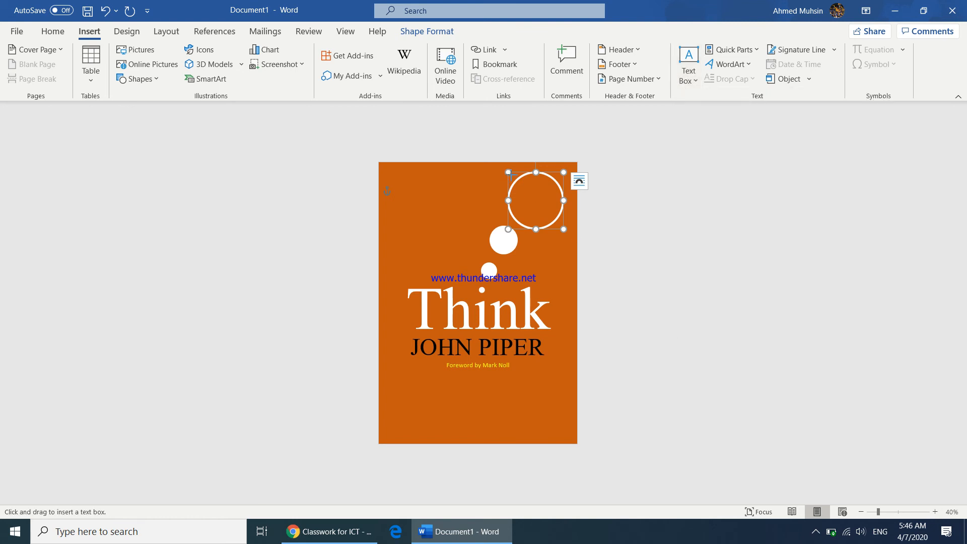
{"action": "left_click_drag", "start_coordinate": [516, 180], "coordinate": [554, 220]}
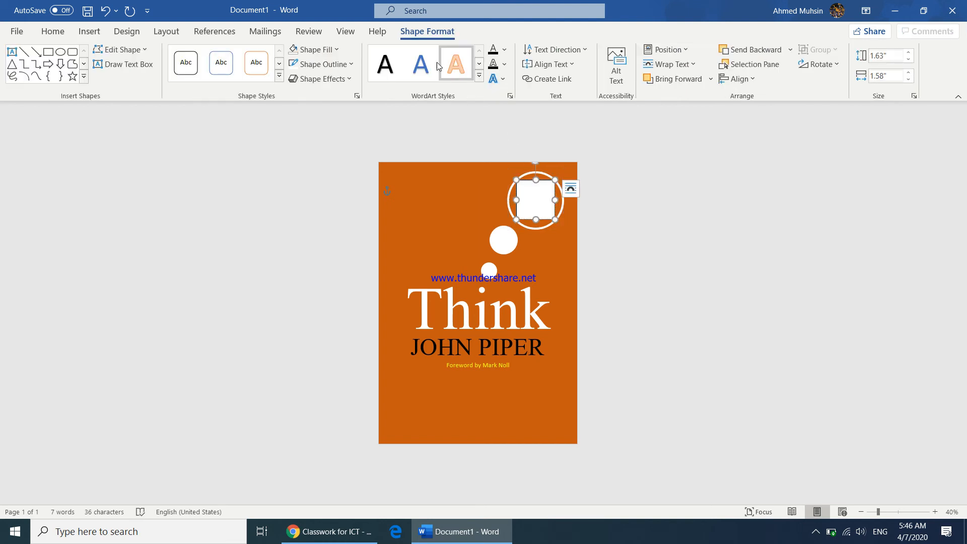
{"action": "left_click", "coordinate": [324, 55]}
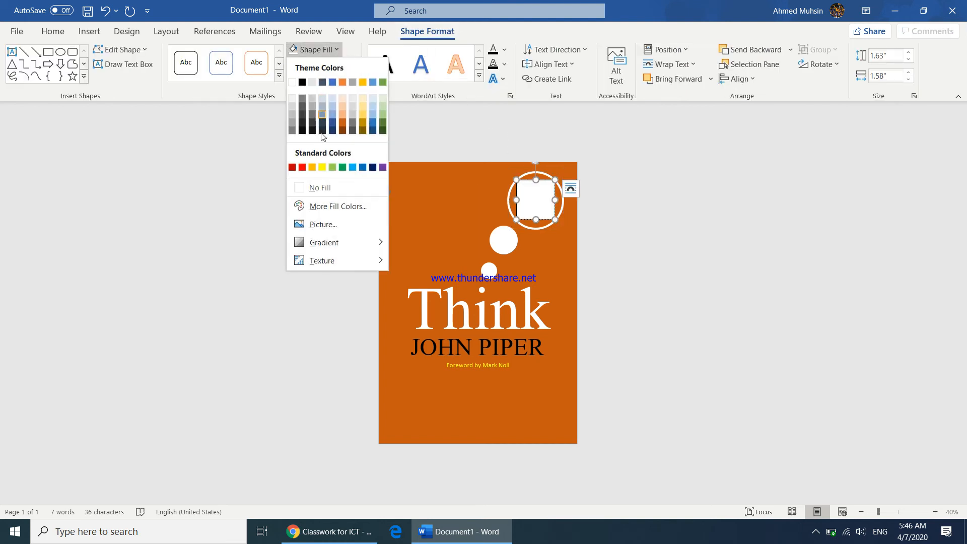
{"action": "left_click", "coordinate": [322, 191]}
{"action": "left_click", "coordinate": [322, 64]}
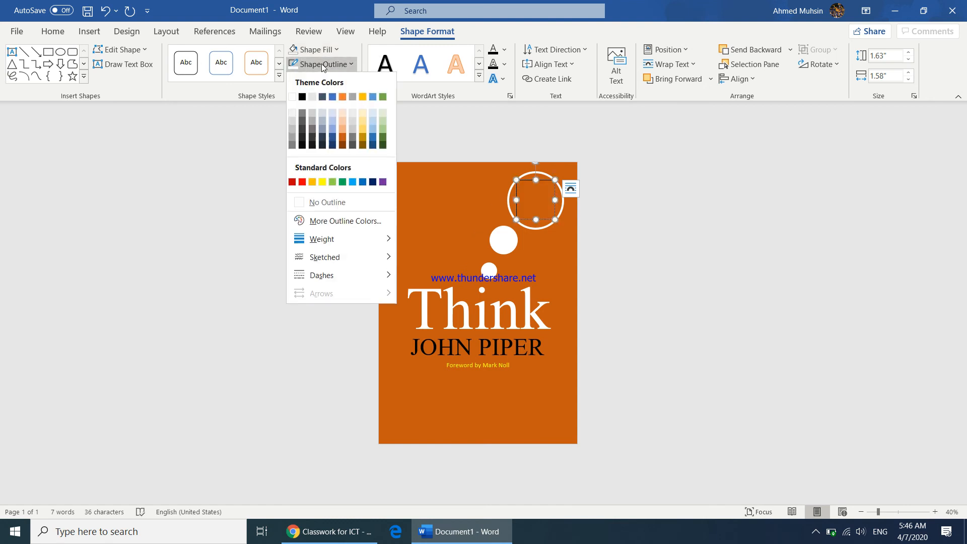
{"action": "left_click", "coordinate": [323, 201]}
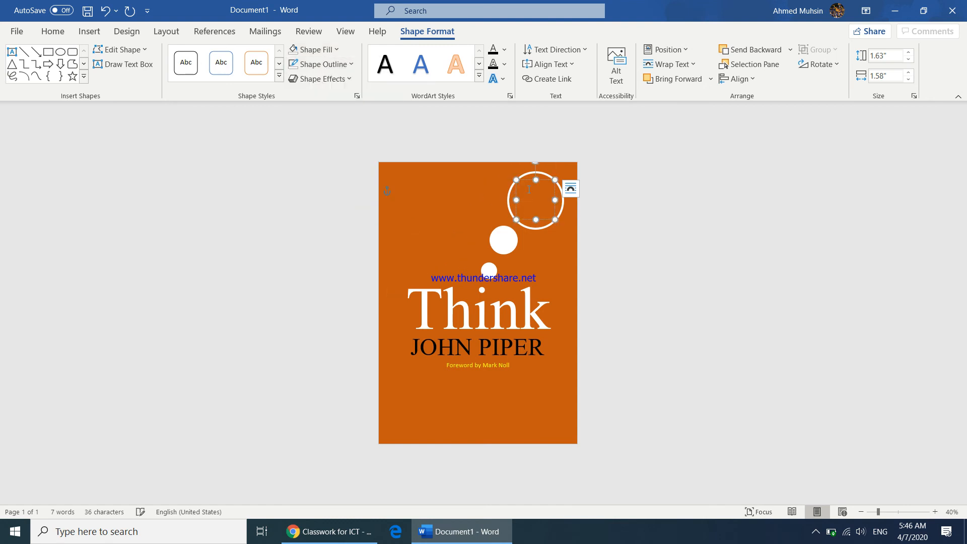
{"action": "left_click", "coordinate": [337, 532]}
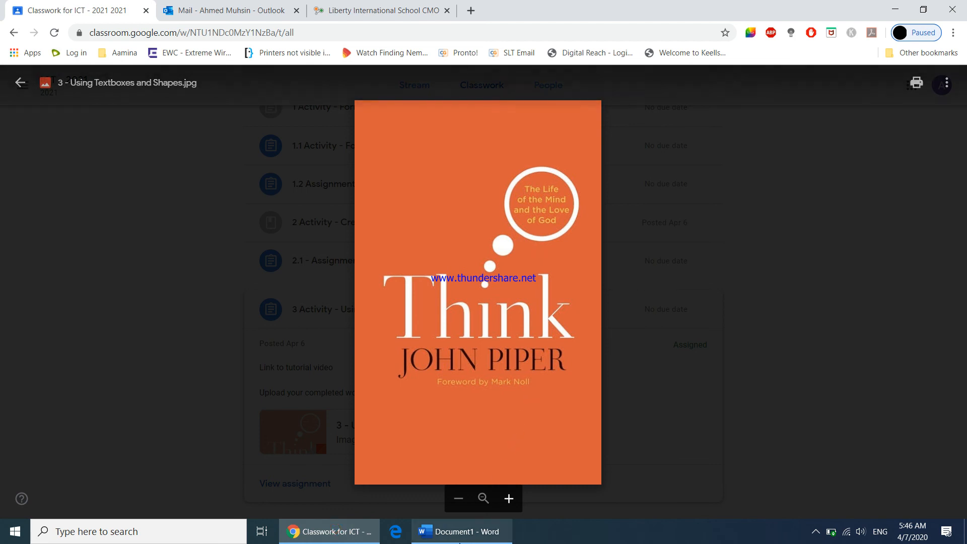
Step: Return from the Classroom reference image to the Word cover document
{"action": "left_click", "coordinate": [451, 539]}
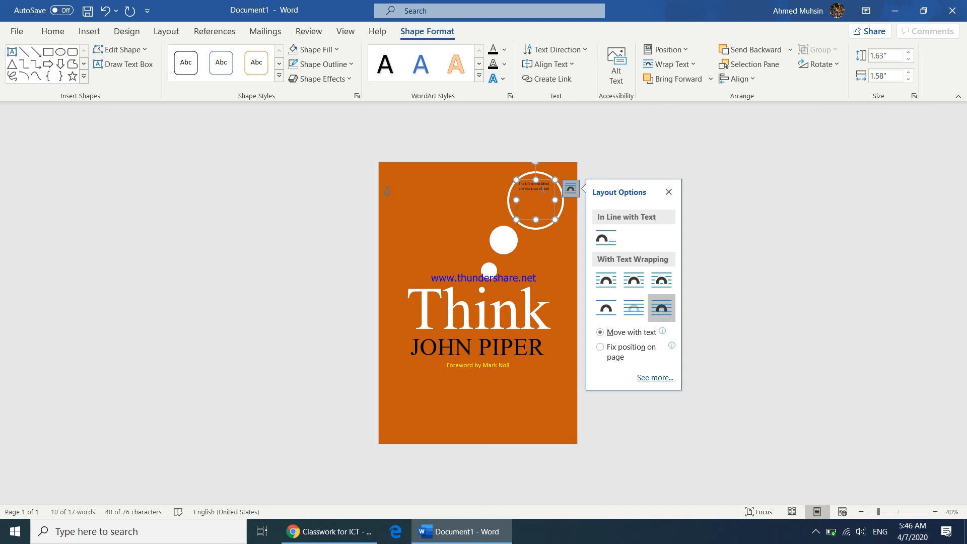
Step: Enlarge the ring's tagline 'The Life of the Mind and the Love of God' and colour it yellow
{"action": "left_click_drag", "start_coordinate": [549, 190], "coordinate": [514, 183]}
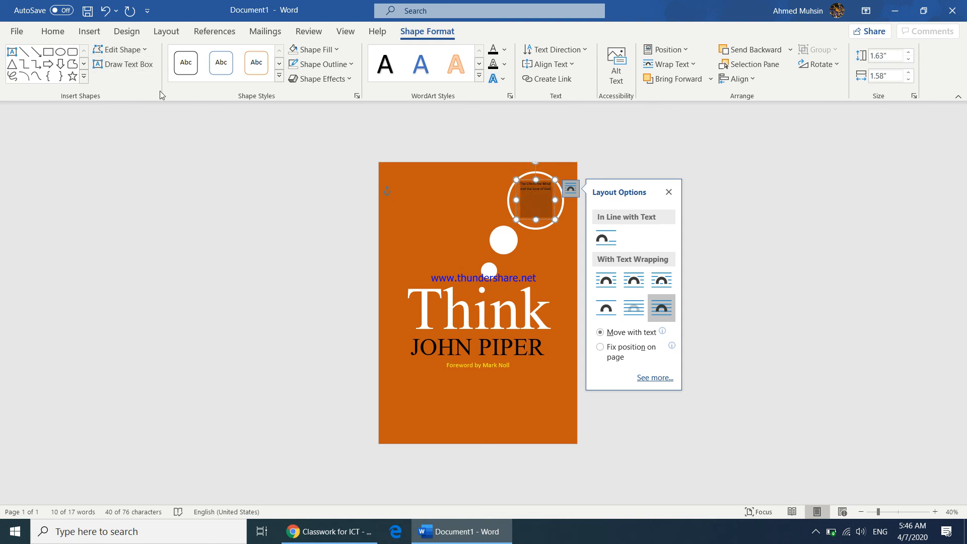
{"action": "key", "text": "ctrl+bracketright"}
{"action": "key", "text": "ctrl+bracketright"}
{"action": "key", "text": "ctrl+bracketright"}
{"action": "key", "text": "ctrl+bracketright"}
{"action": "key", "text": "ctrl+bracketright"}
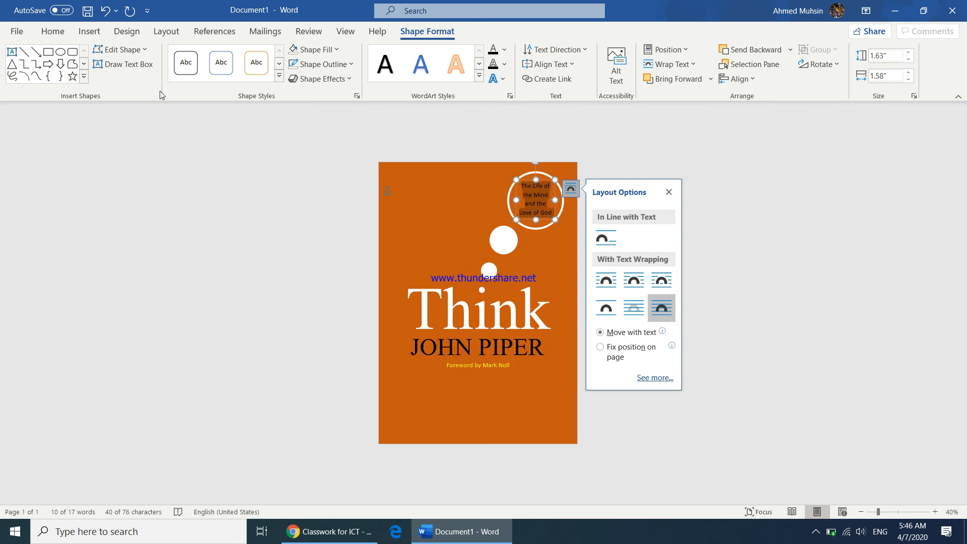
{"action": "left_click", "coordinate": [53, 31]}
{"action": "left_click", "coordinate": [260, 75]}
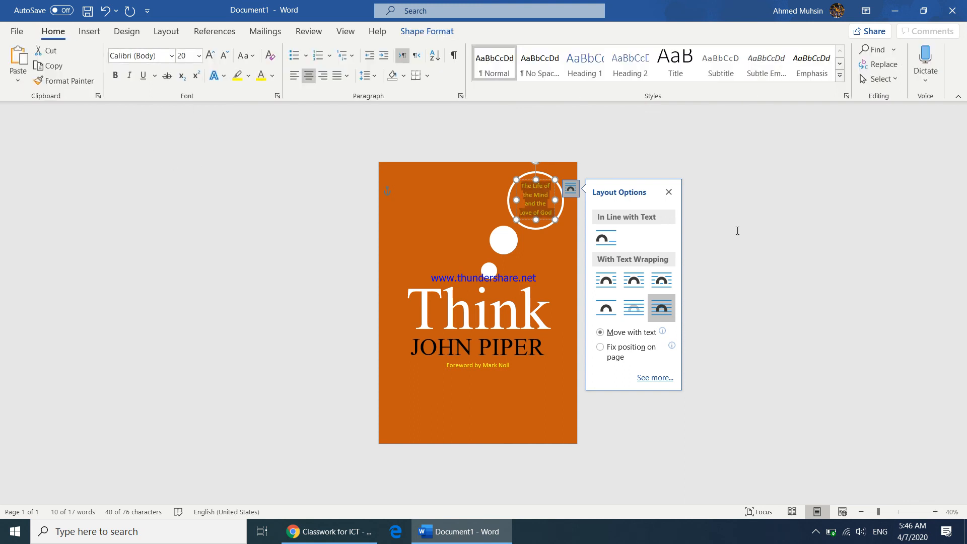
{"action": "left_click", "coordinate": [792, 246]}
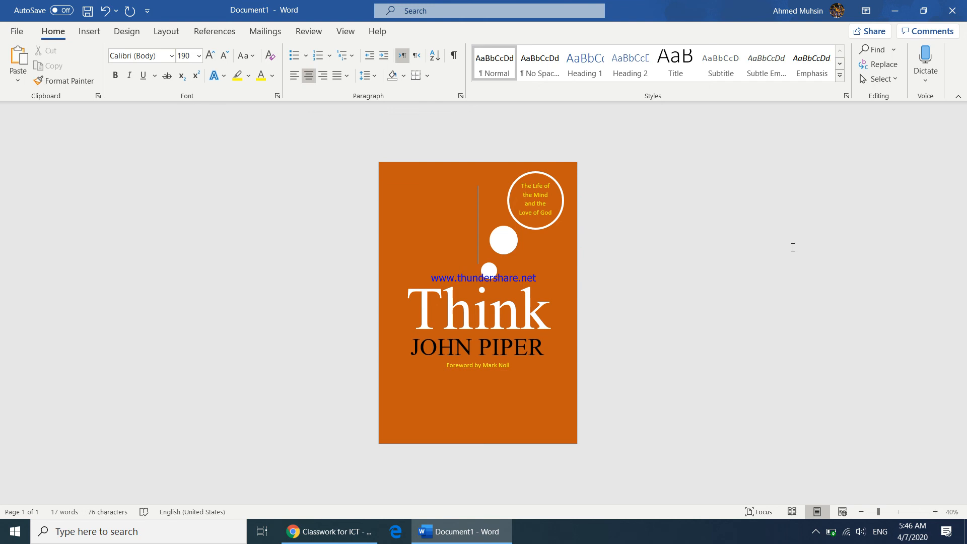
Step: Compare the Word cover with the Classroom sample, then close the image viewer and return to Word
{"action": "left_click", "coordinate": [329, 532]}
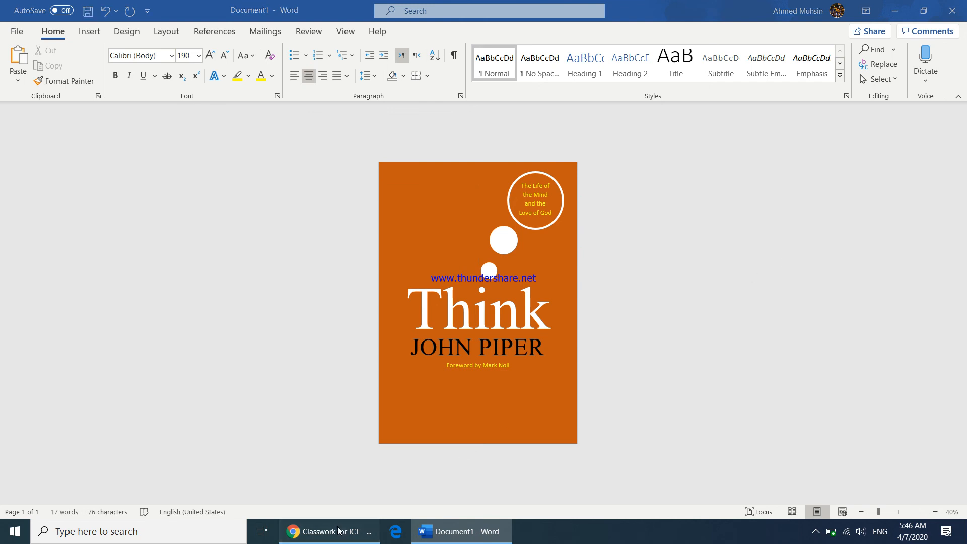
{"action": "left_click", "coordinate": [503, 540]}
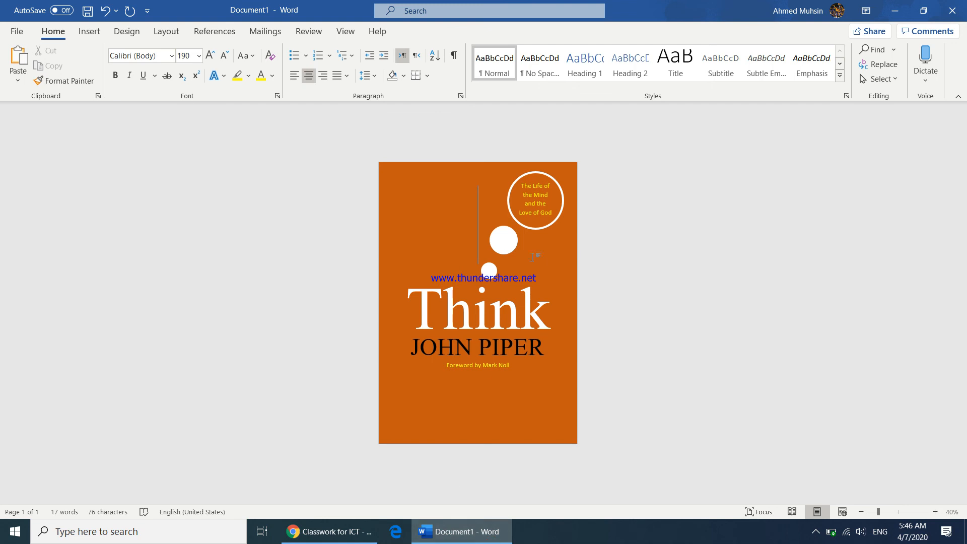
{"action": "left_click", "coordinate": [367, 531]}
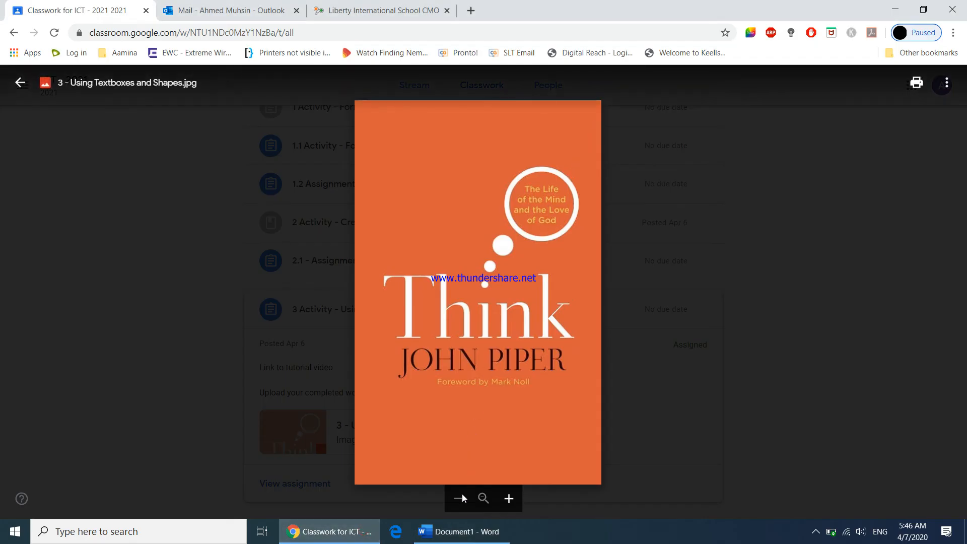
{"action": "left_click", "coordinate": [447, 542]}
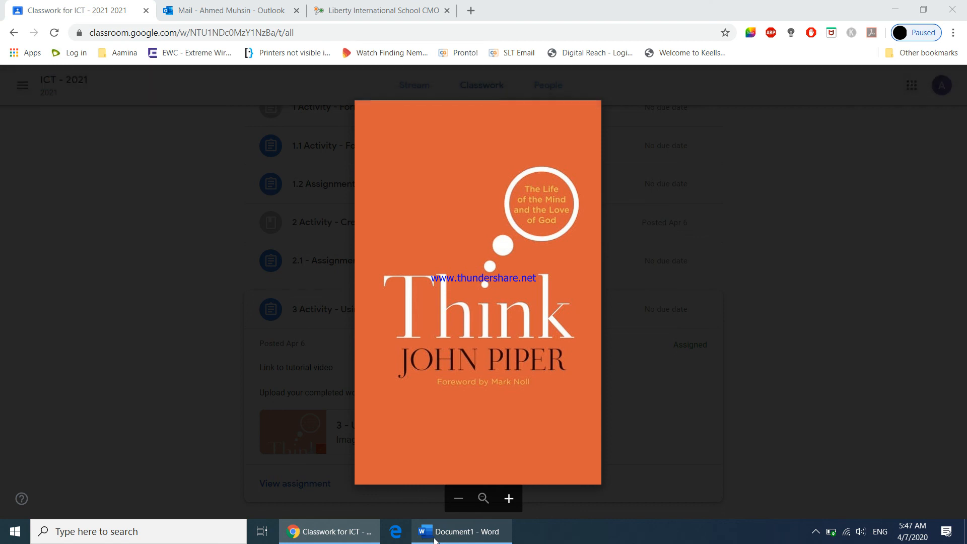
{"action": "left_click", "coordinate": [436, 540]}
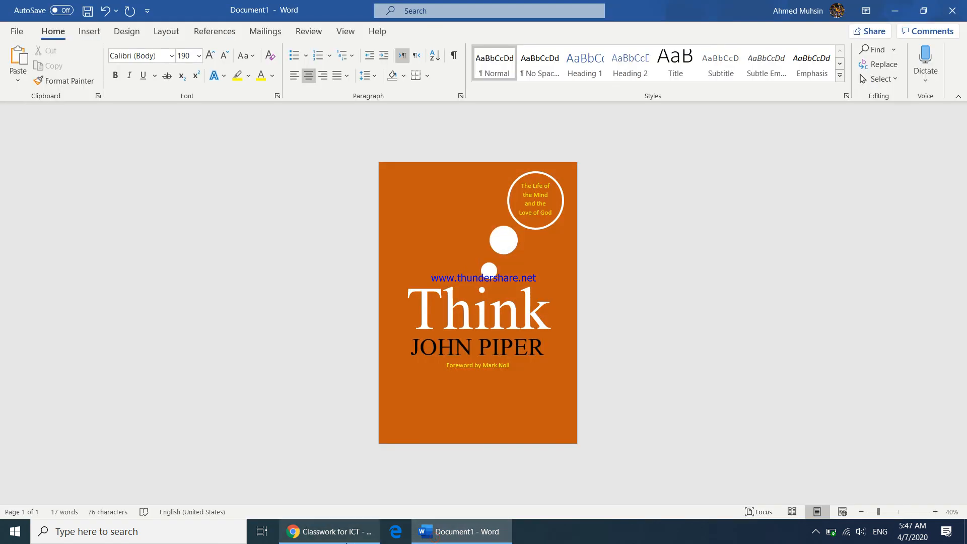
{"action": "left_click", "coordinate": [346, 542]}
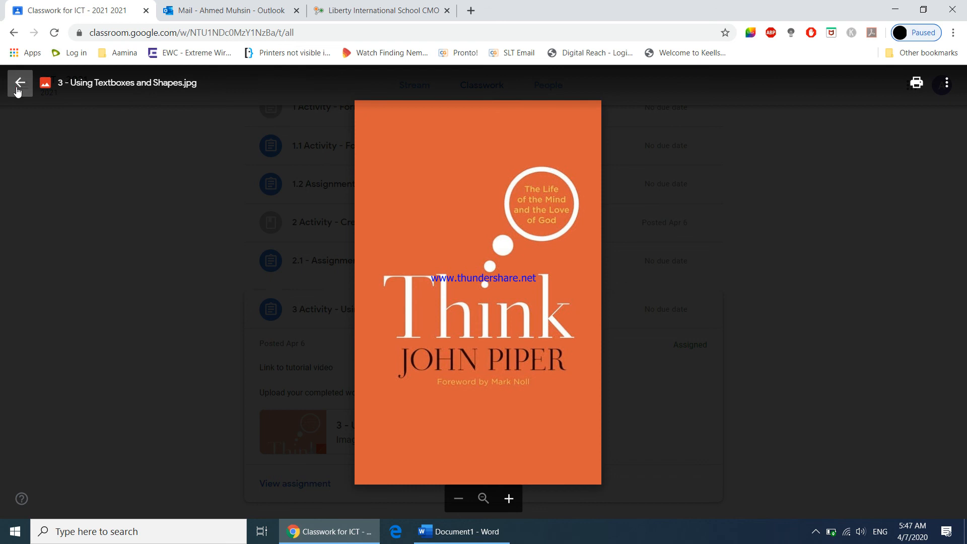
{"action": "left_click", "coordinate": [17, 85]}
{"action": "scroll", "coordinate": [363, 408], "scroll_direction": "down", "scroll_amount": 1}
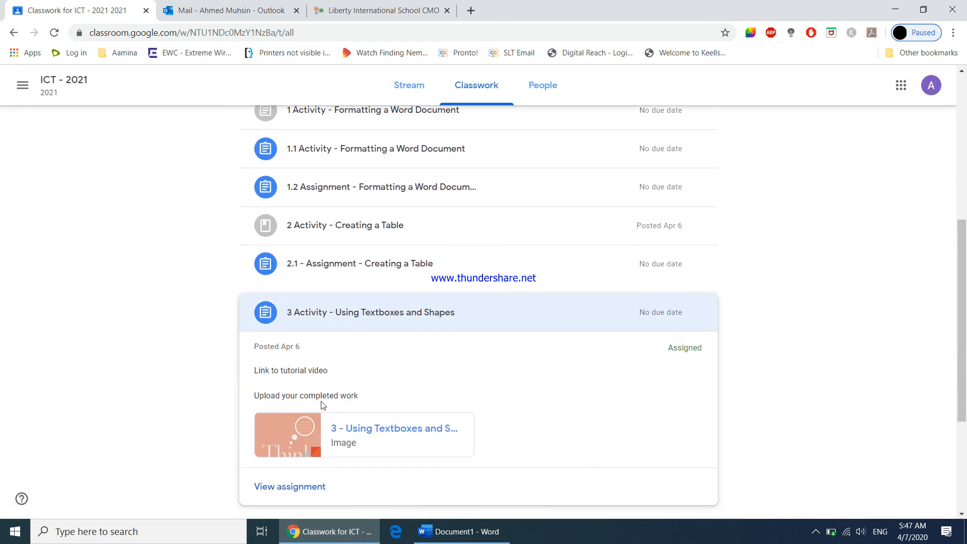
{"action": "left_click", "coordinate": [456, 532]}
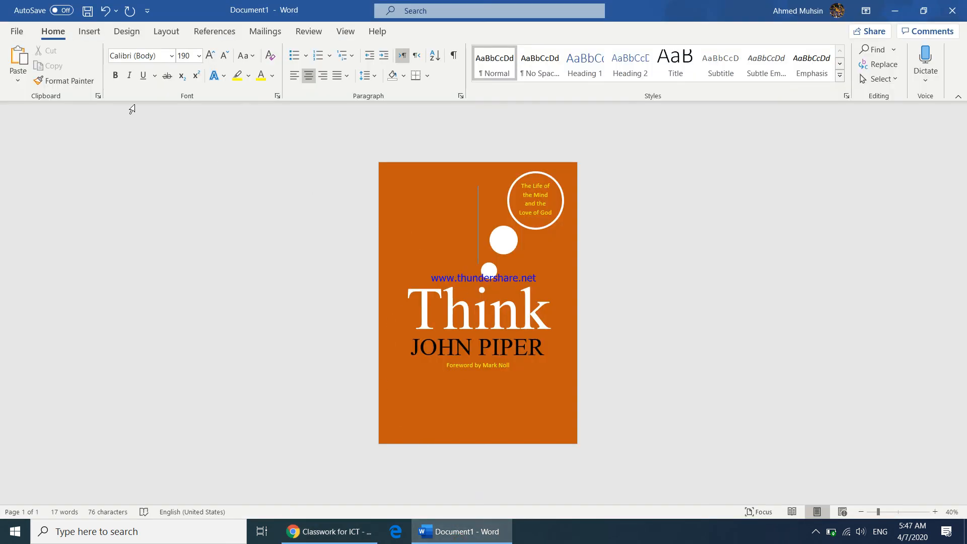
Step: Save the Think cover to the Desktop as a Word document named with the student's full name
{"action": "left_click", "coordinate": [87, 10]}
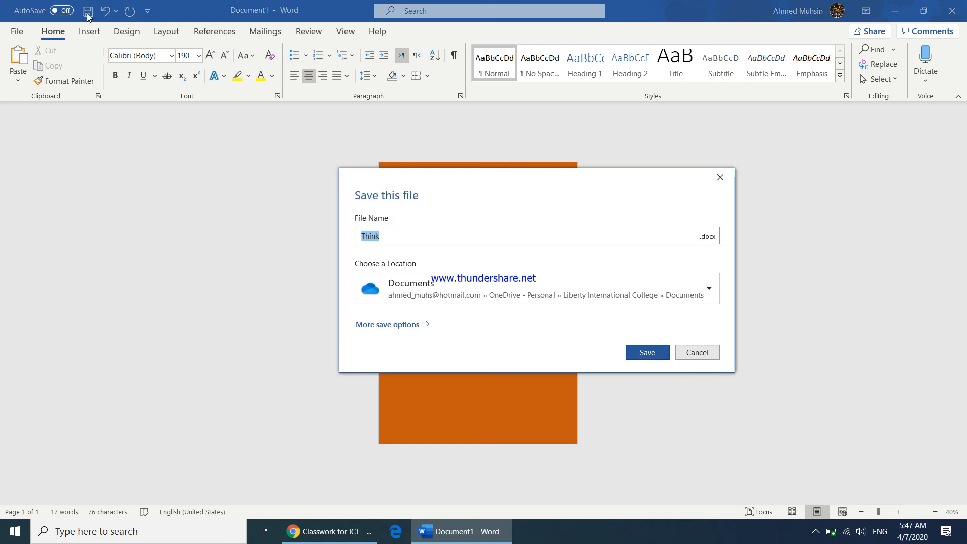
{"action": "left_click", "coordinate": [402, 328]}
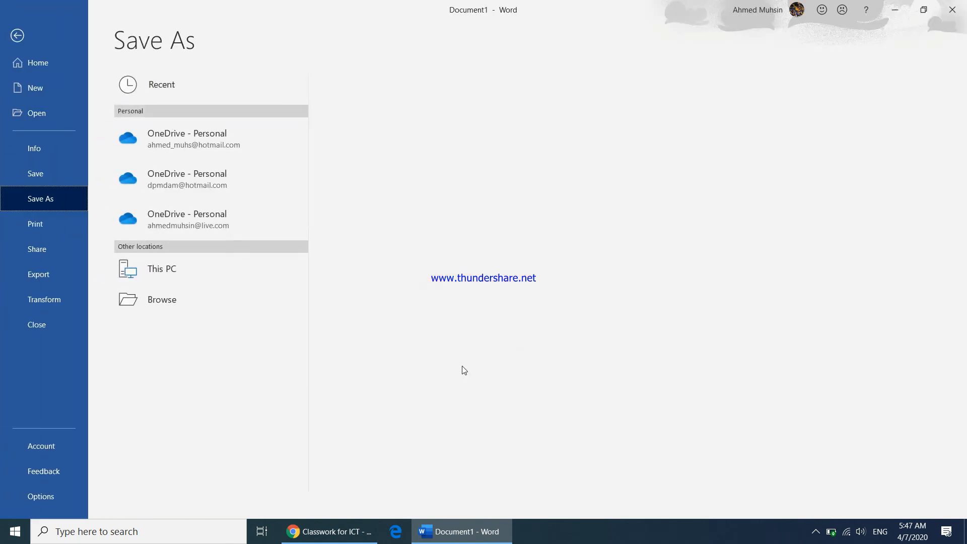
{"action": "left_click", "coordinate": [154, 332]}
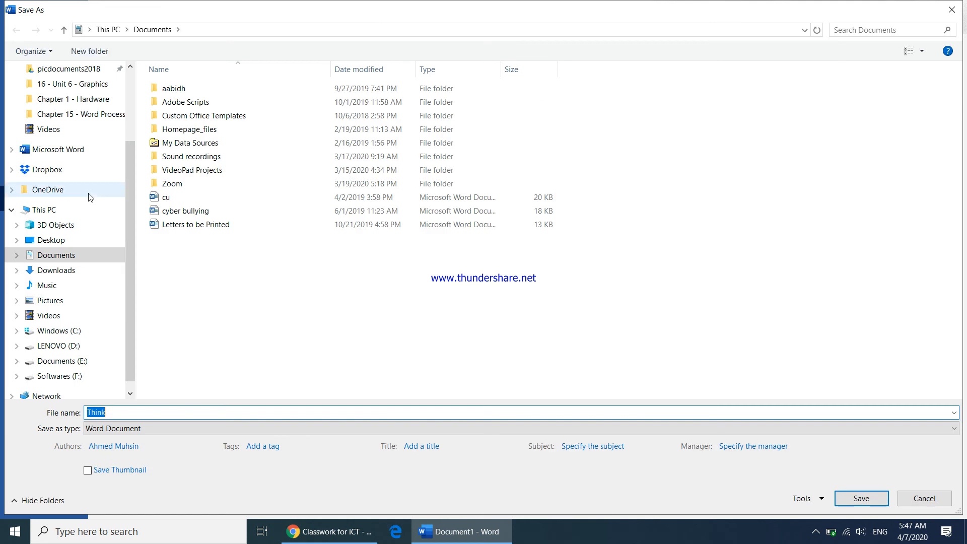
{"action": "left_click", "coordinate": [53, 241]}
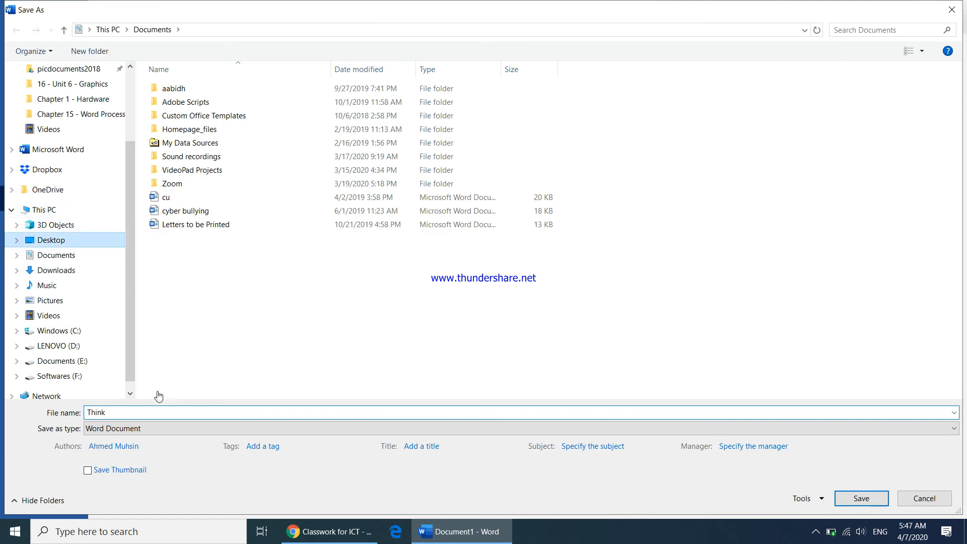
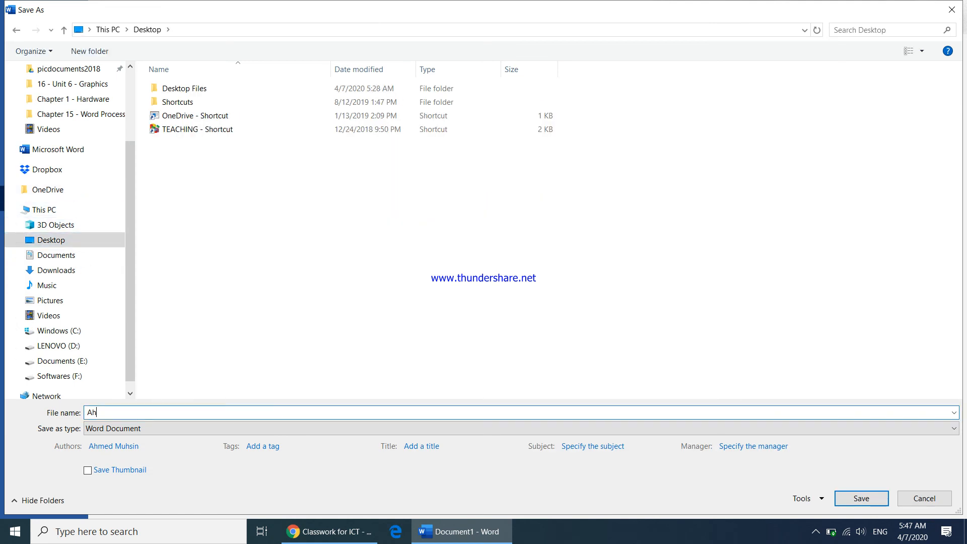
{"action": "left_click", "coordinate": [859, 497]}
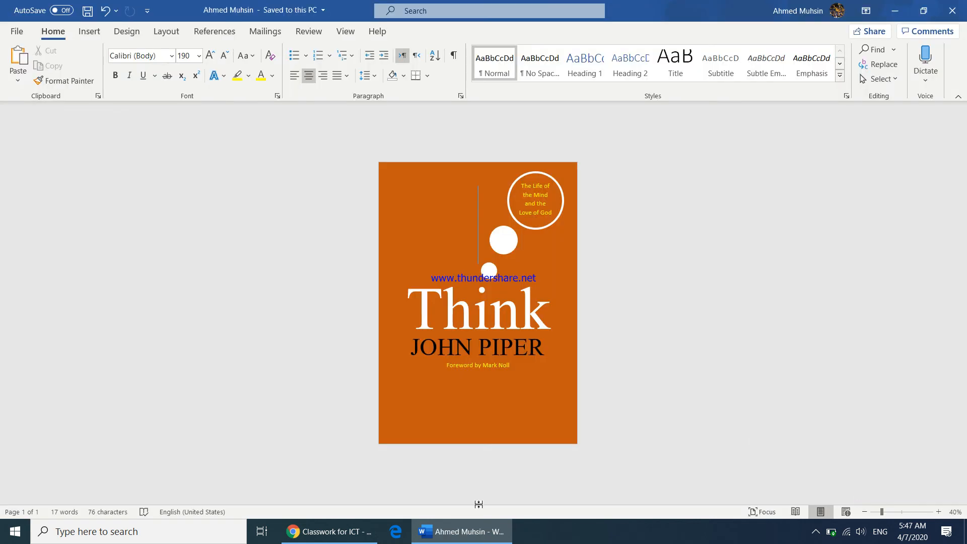
Step: Upload the saved Word cover from the Desktop to the 3 Activity assignment's Your work
{"action": "left_click", "coordinate": [330, 531]}
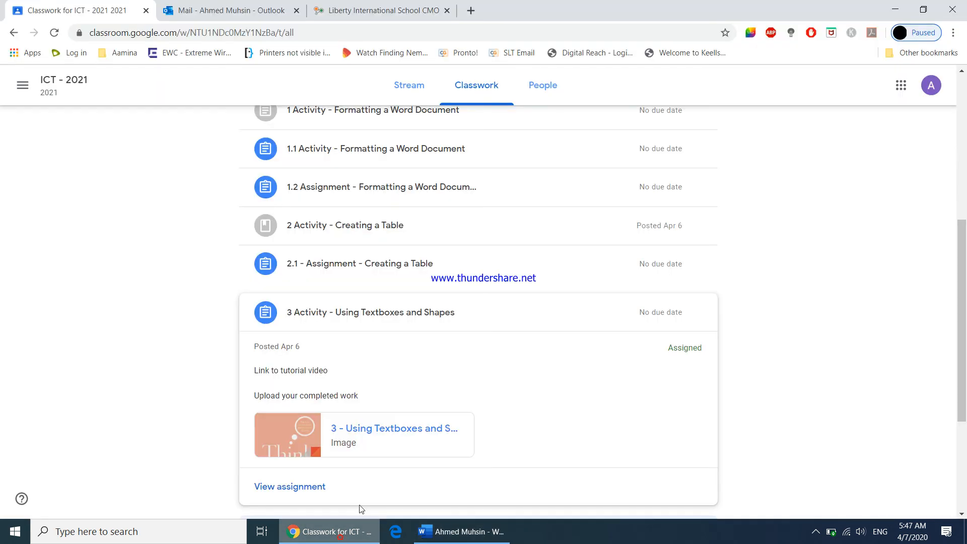
{"action": "left_click", "coordinate": [309, 488]}
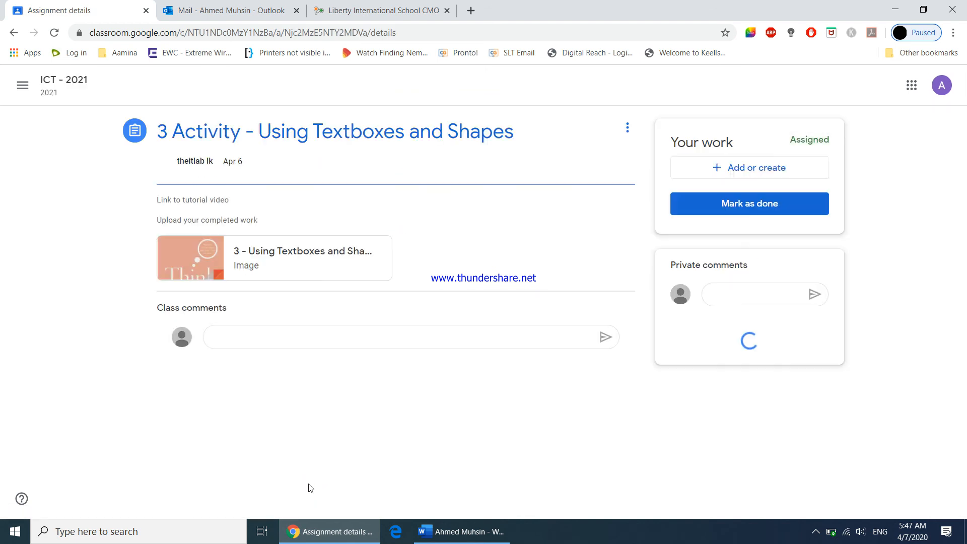
{"action": "left_click", "coordinate": [766, 175]}
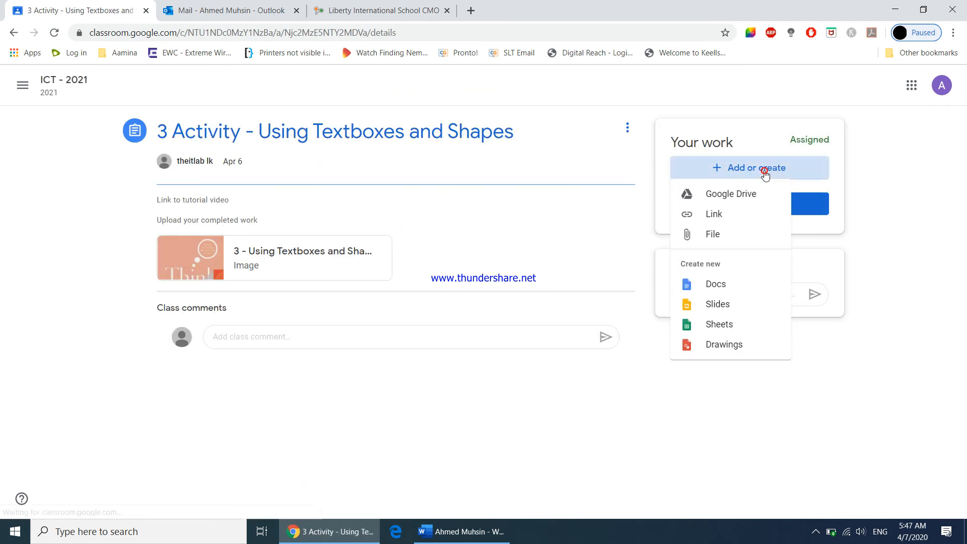
{"action": "left_click", "coordinate": [699, 236]}
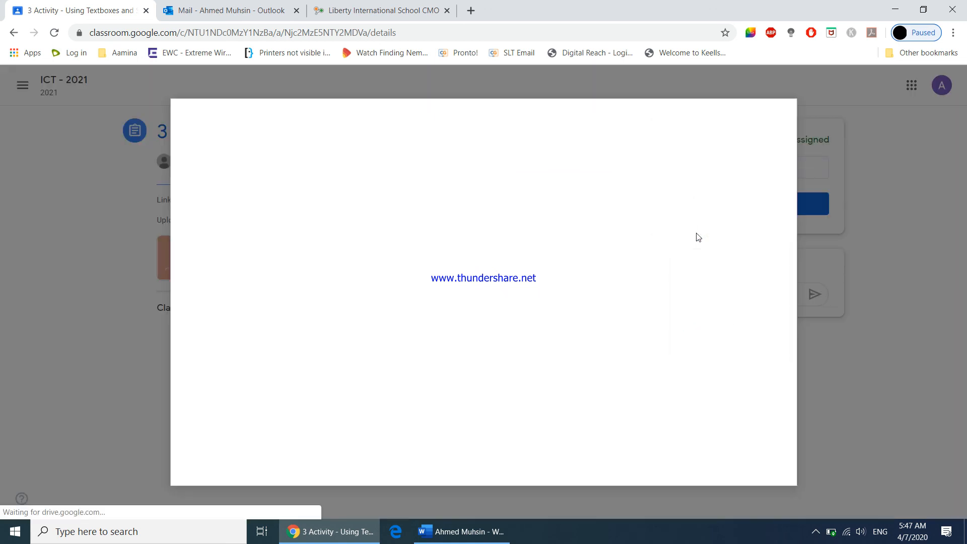
{"action": "left_click", "coordinate": [493, 307]}
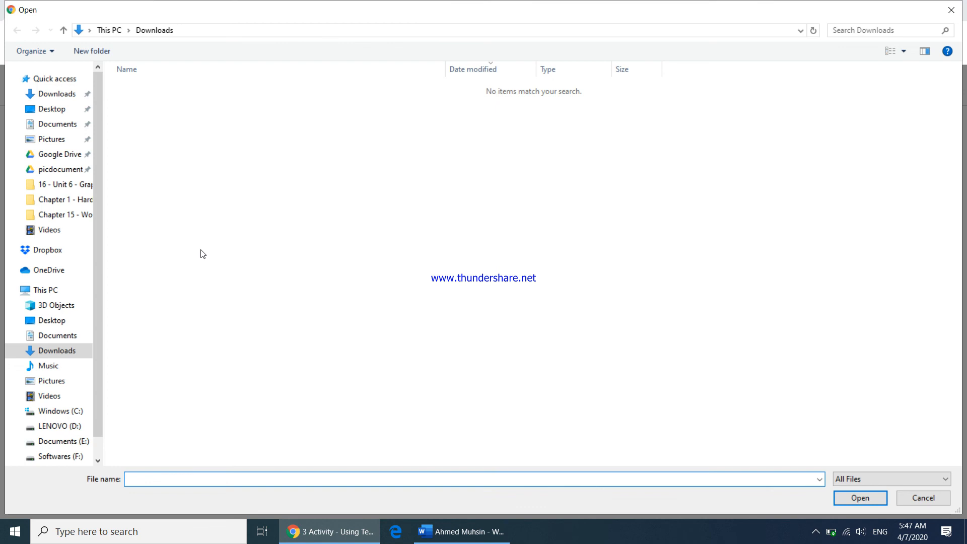
{"action": "left_click", "coordinate": [52, 108]}
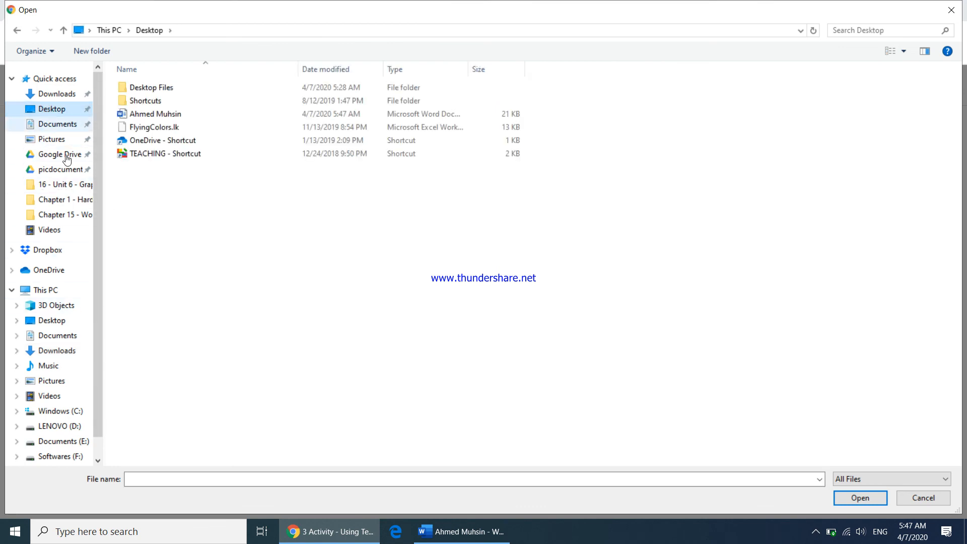
{"action": "left_click", "coordinate": [154, 113]}
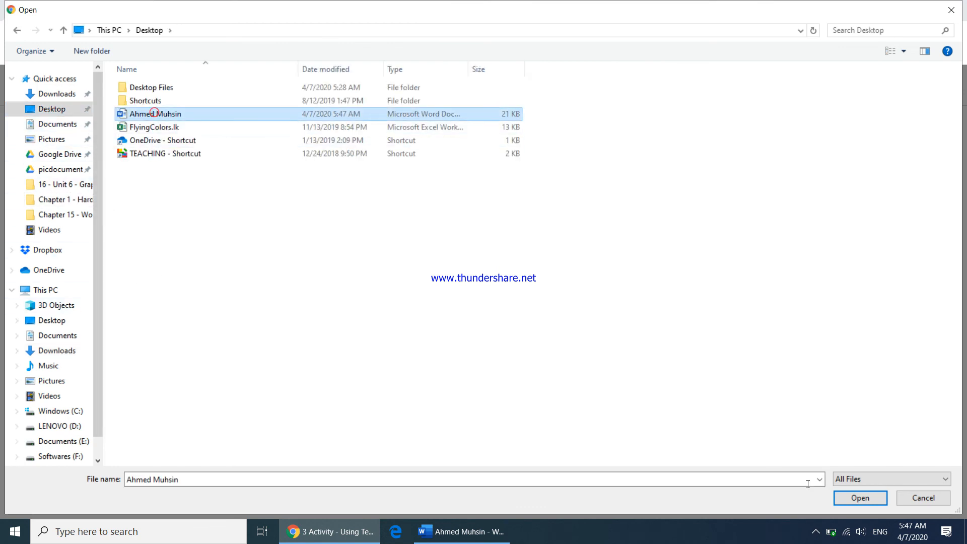
{"action": "left_click", "coordinate": [857, 501]}
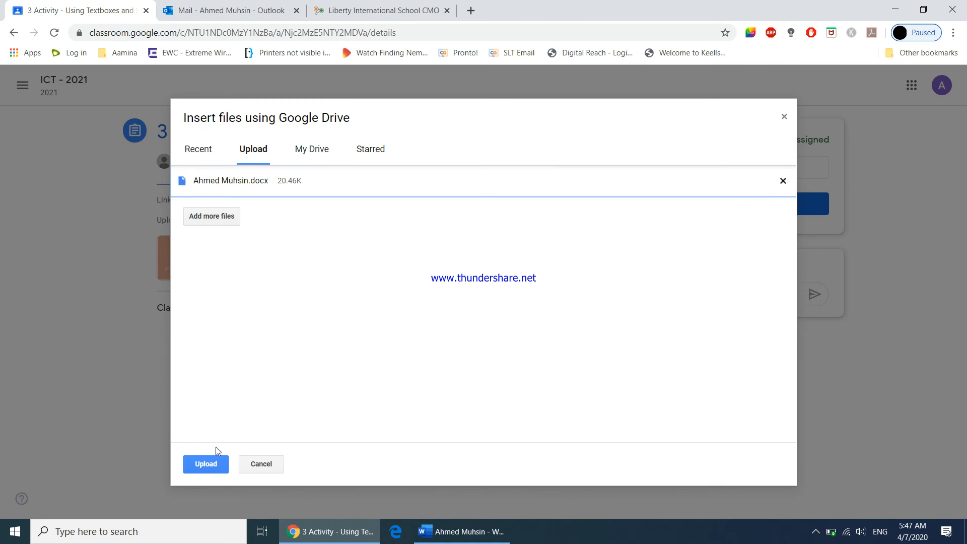
{"action": "left_click", "coordinate": [211, 465]}
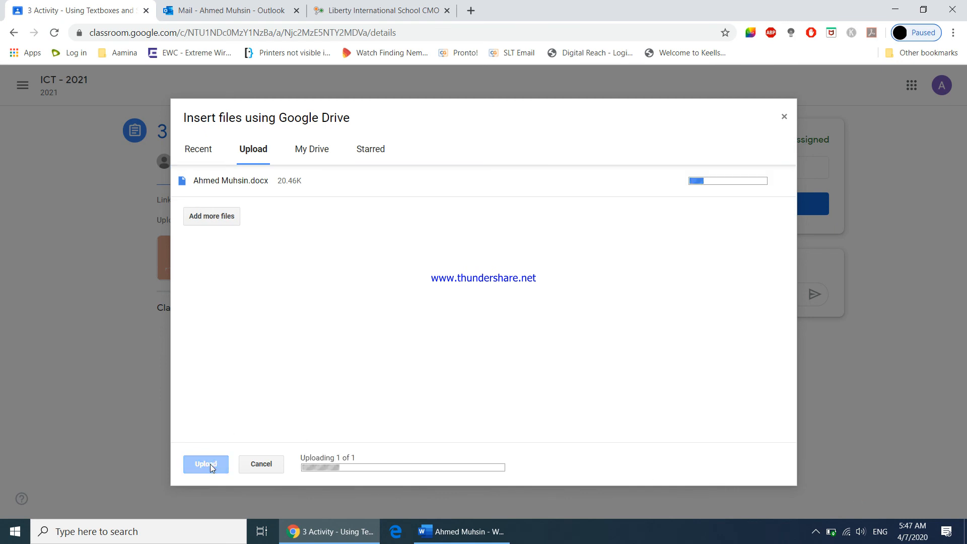